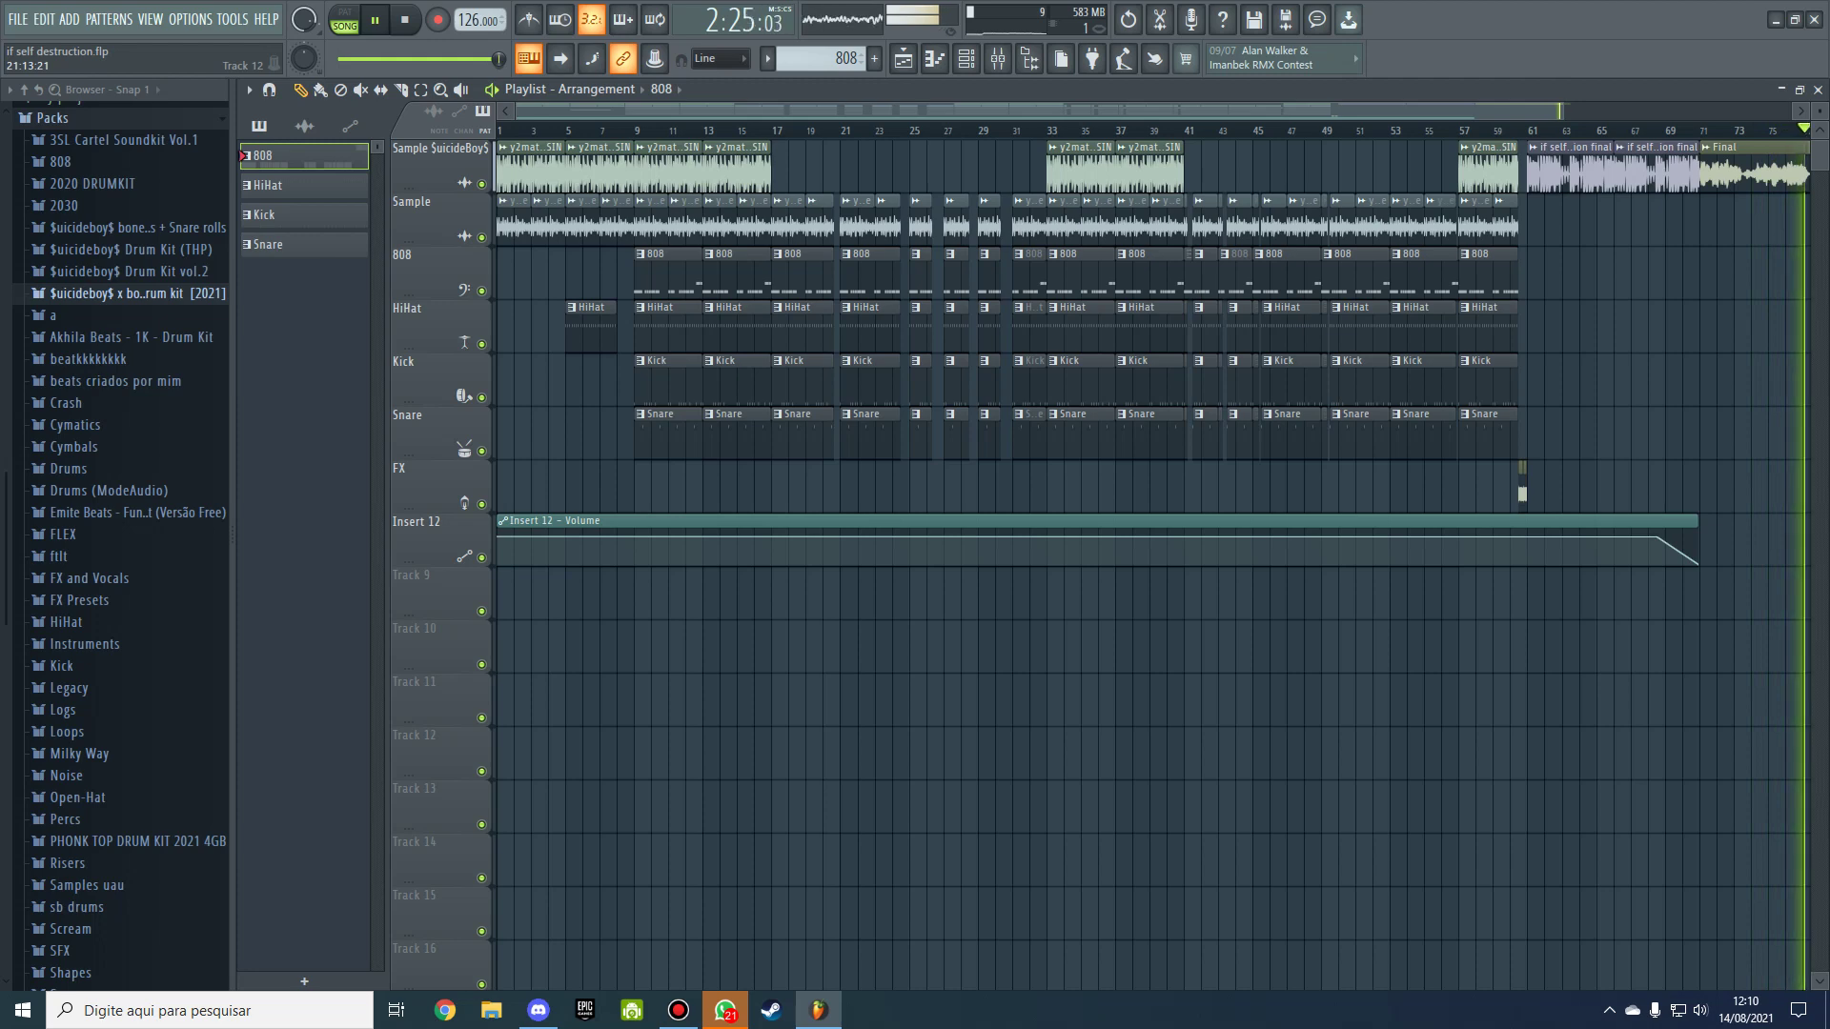
Step: Stop the song and audition the 808 pattern on its own in the piano roll
{"action": "key", "text": "space"}
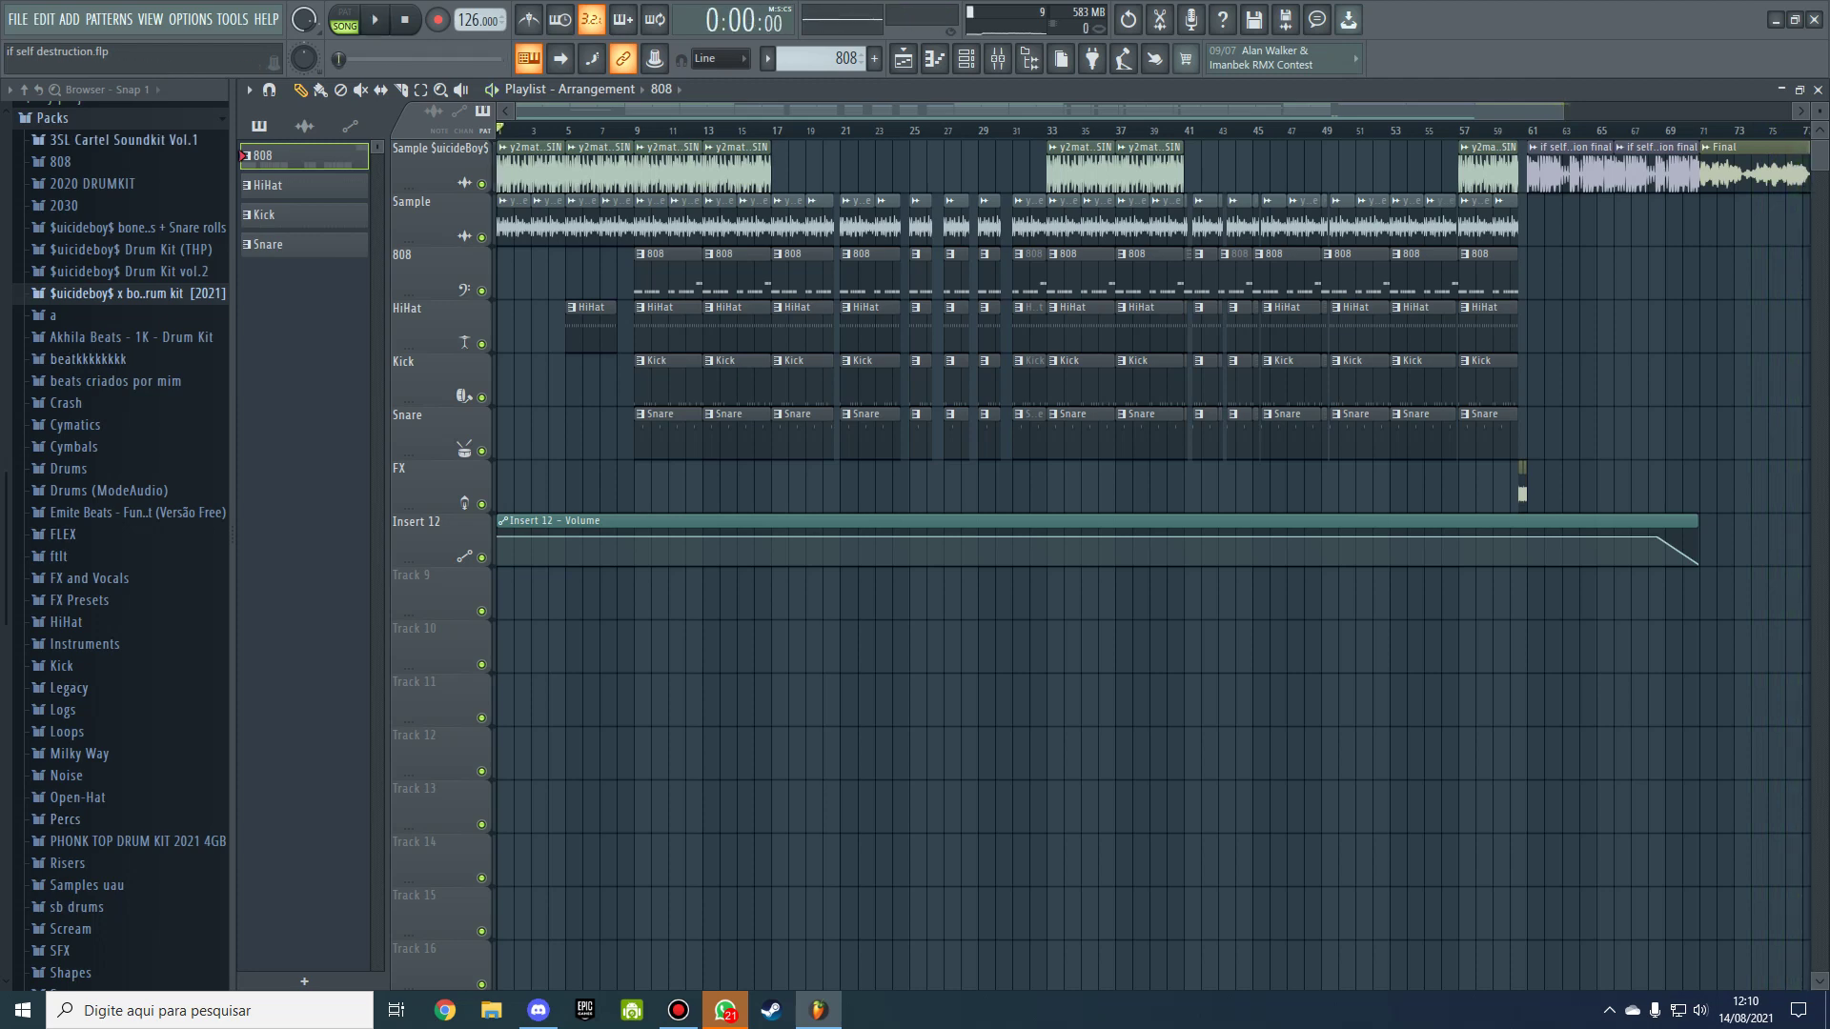
{"action": "key", "text": "F7"}
{"action": "key", "text": "space"}
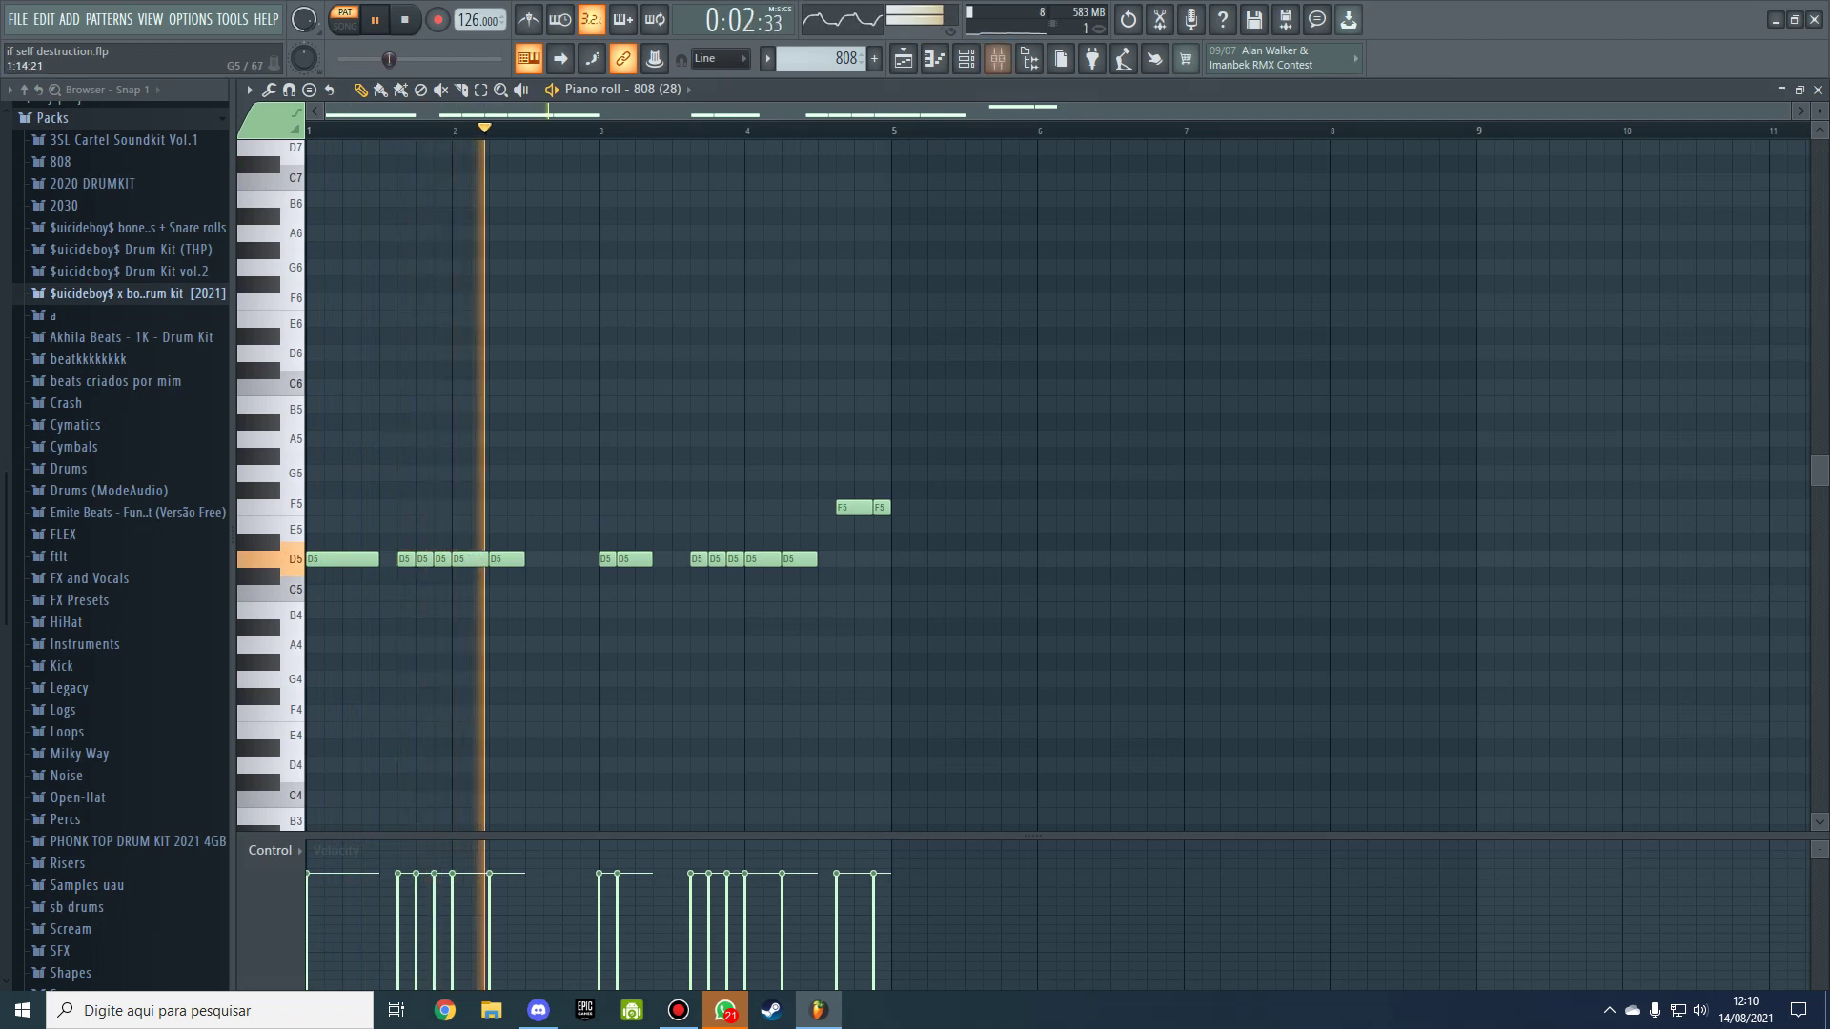
Step: Examine the effect chain on mixer Insert 2, including Fruity soft clipper, Fruity WaveShaper and SAUSAGE FATTENER, and return to the 808 notes
{"action": "key", "text": "F9"}
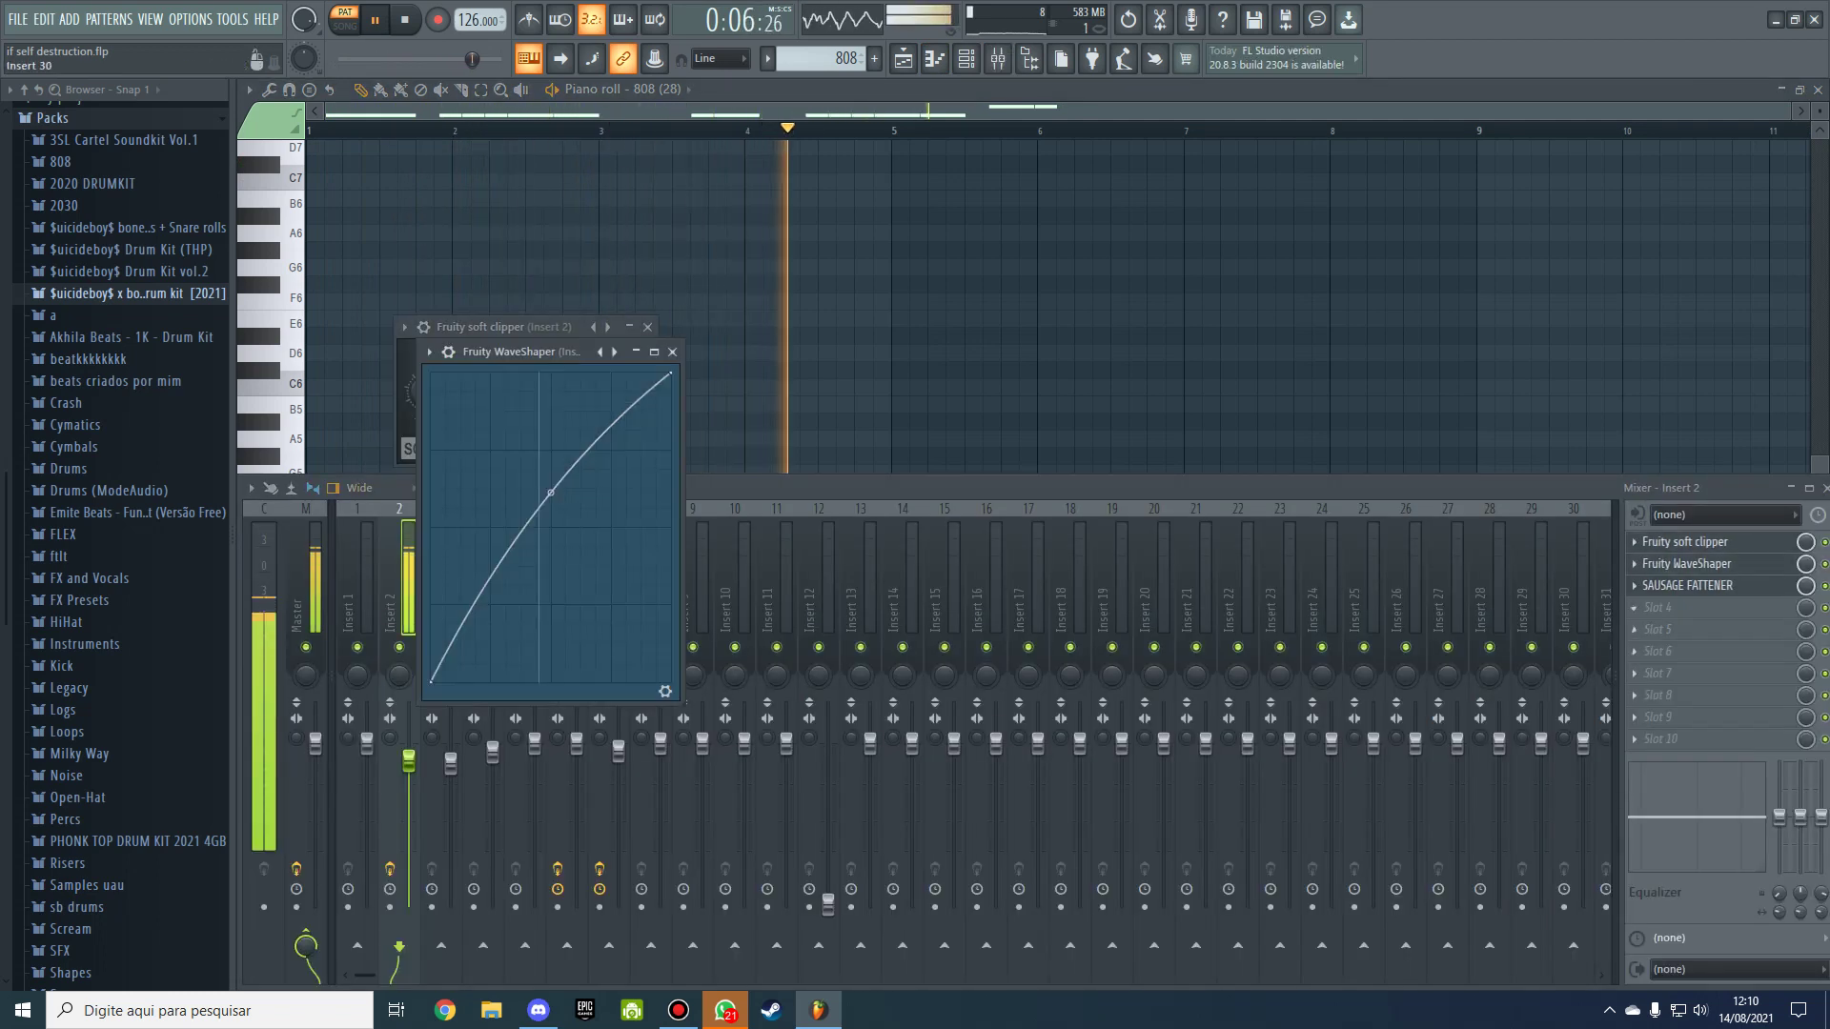
{"action": "left_click", "coordinate": [1687, 586]}
{"action": "key", "text": "F7"}
{"action": "key", "text": "space"}
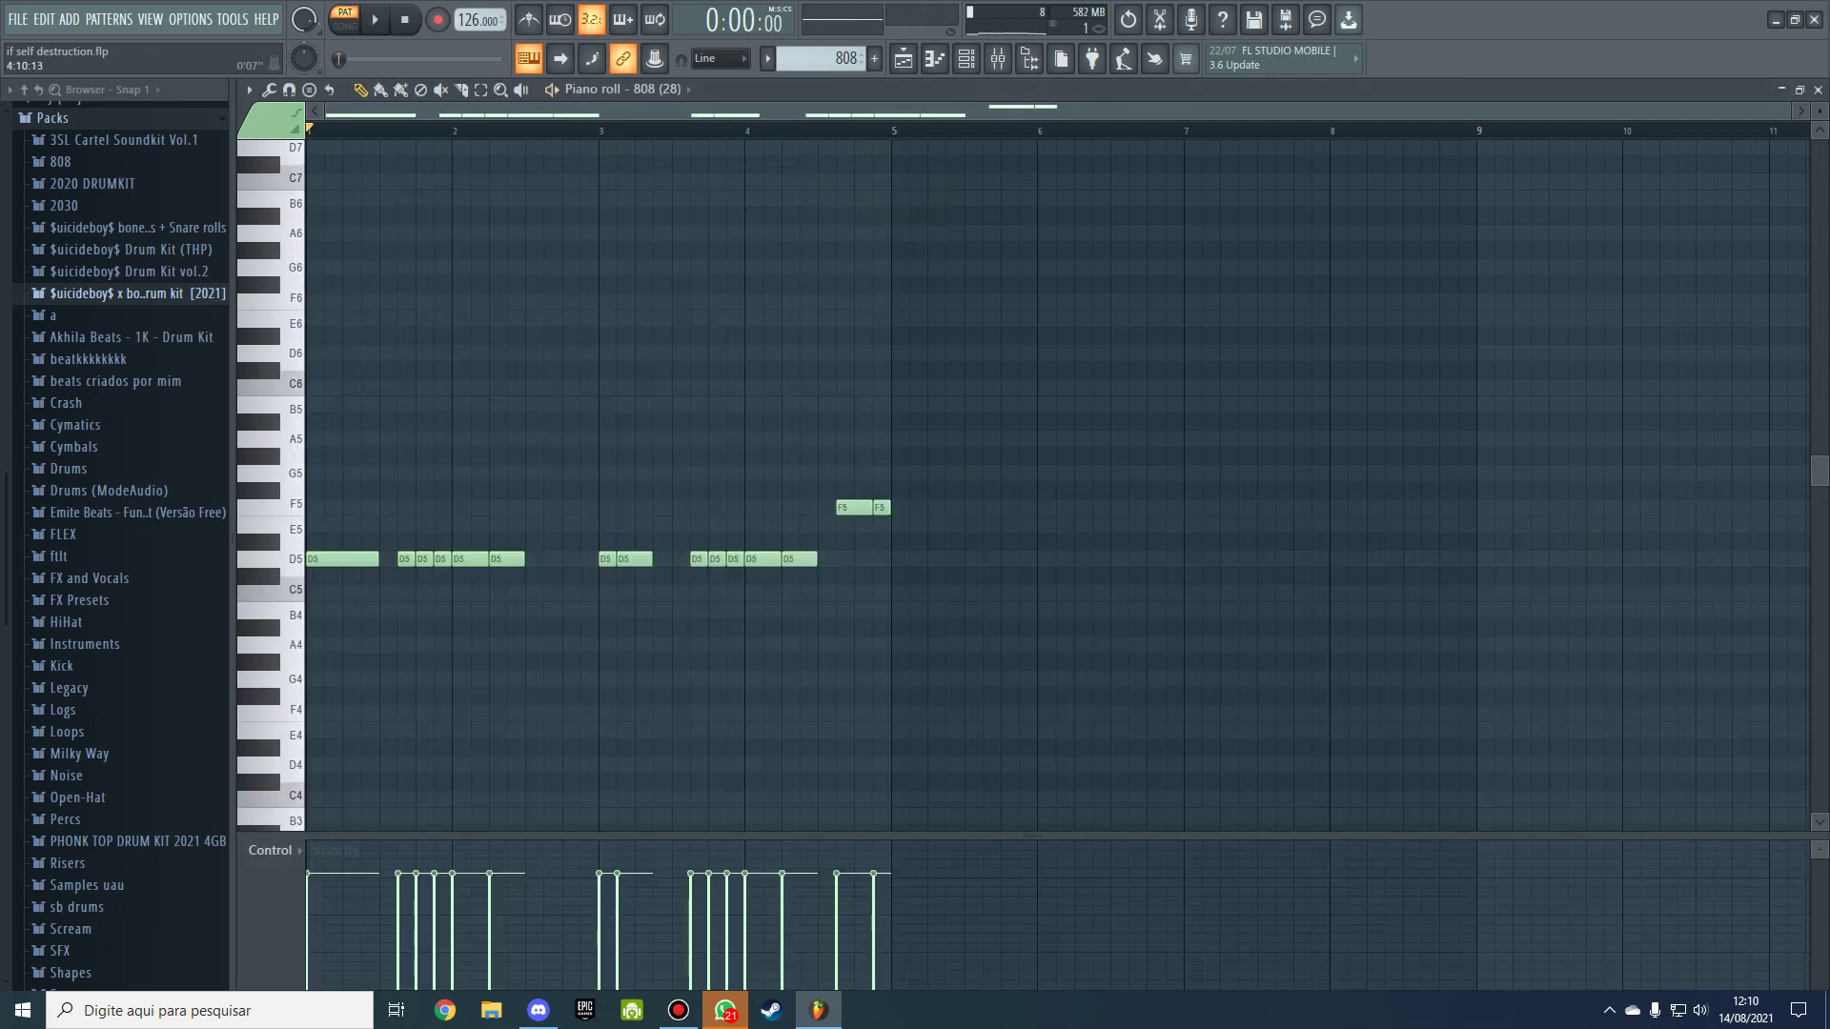
Step: Select the HiHat pattern and audition its notes in the piano roll
{"action": "scroll", "coordinate": [820, 58], "scroll_direction": "down", "scroll_amount": 1}
{"action": "key", "text": "space"}
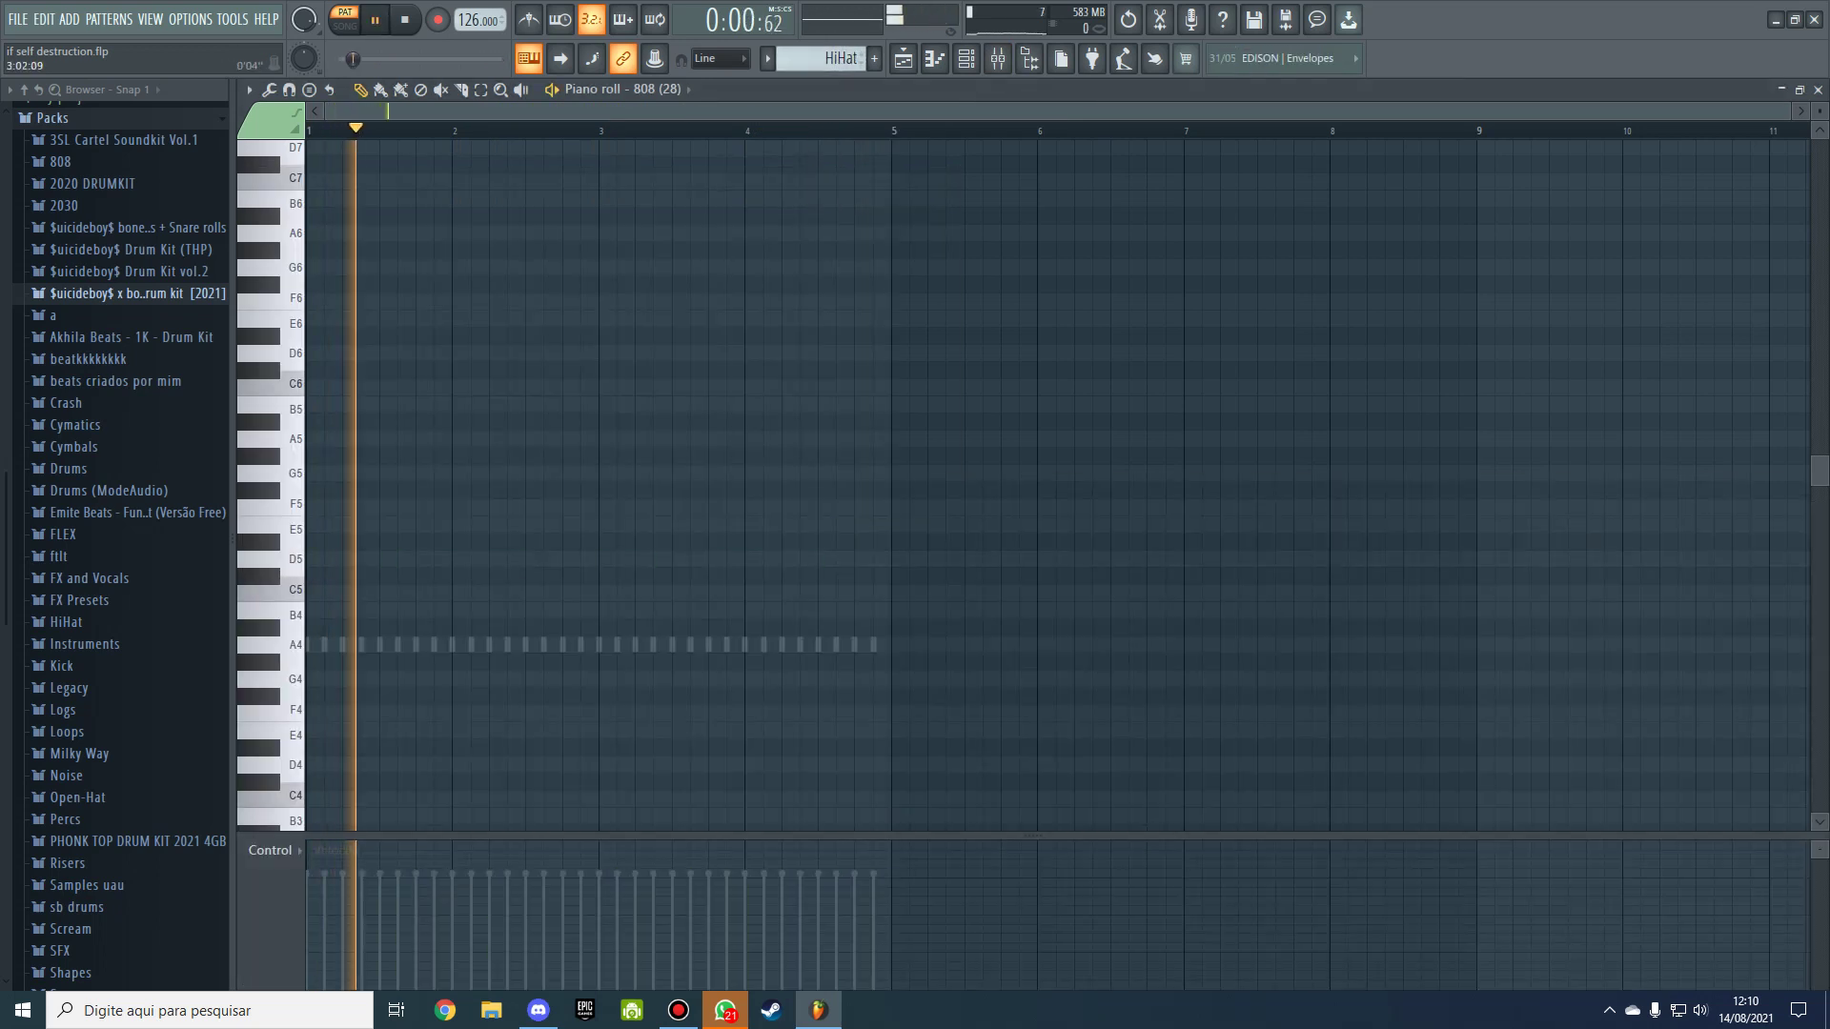
{"action": "double_click", "coordinate": [434, 645]}
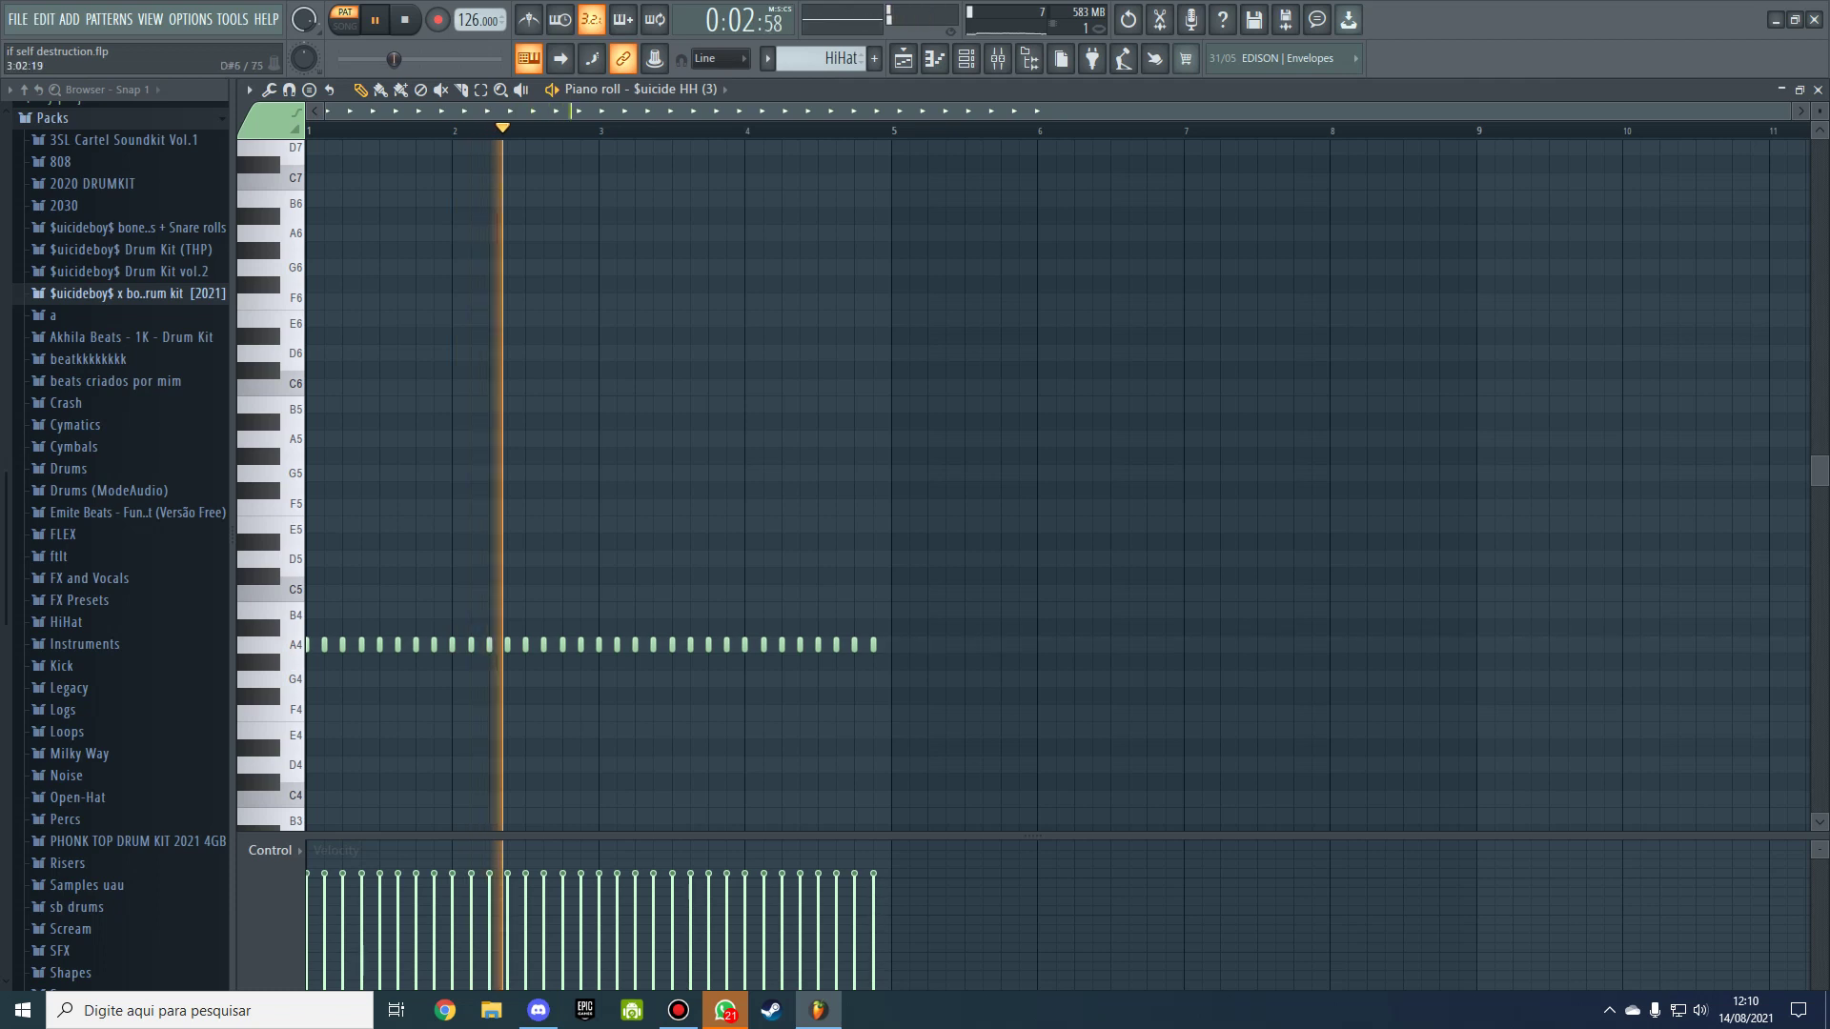
{"action": "key", "text": "space"}
Step: Audition the Kick and Snare patterns one after the other in the channel rack
{"action": "scroll", "coordinate": [819, 58], "scroll_direction": "down", "scroll_amount": 1}
{"action": "key", "text": "F6"}
{"action": "key", "text": "space"}
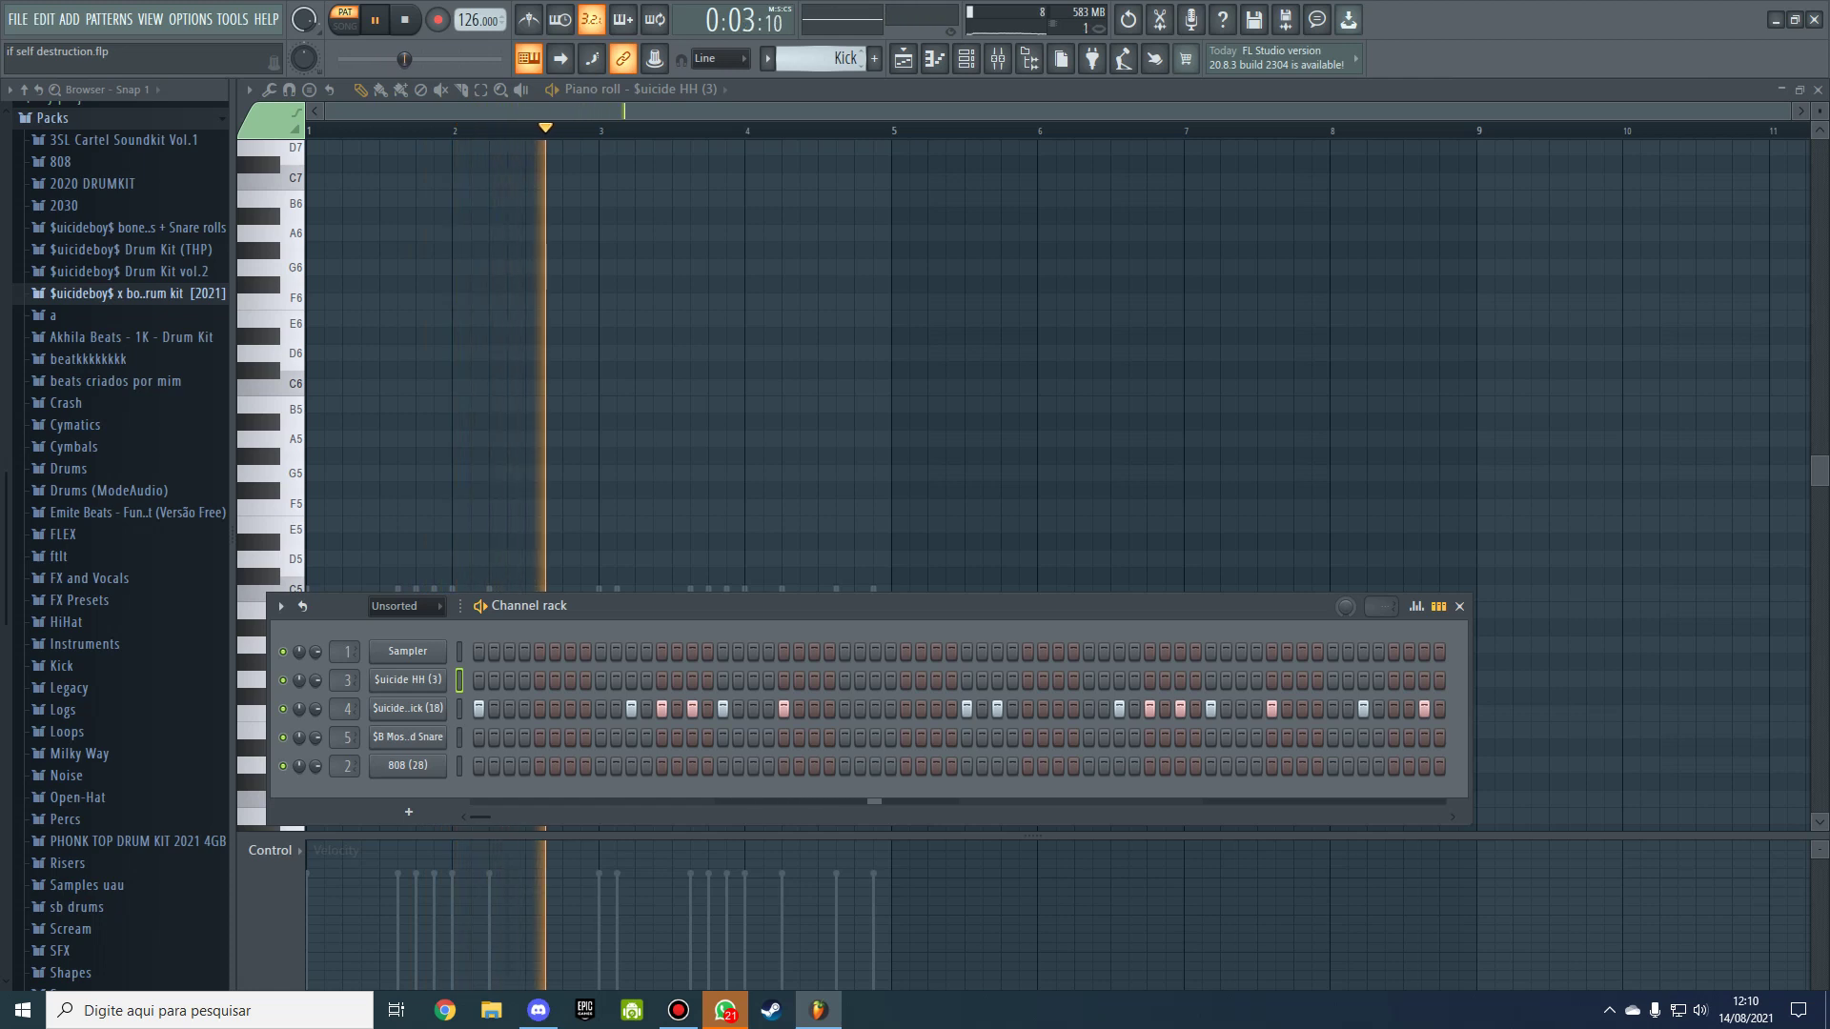
{"action": "left_click_drag", "start_coordinate": [848, 606], "coordinate": [874, 228]}
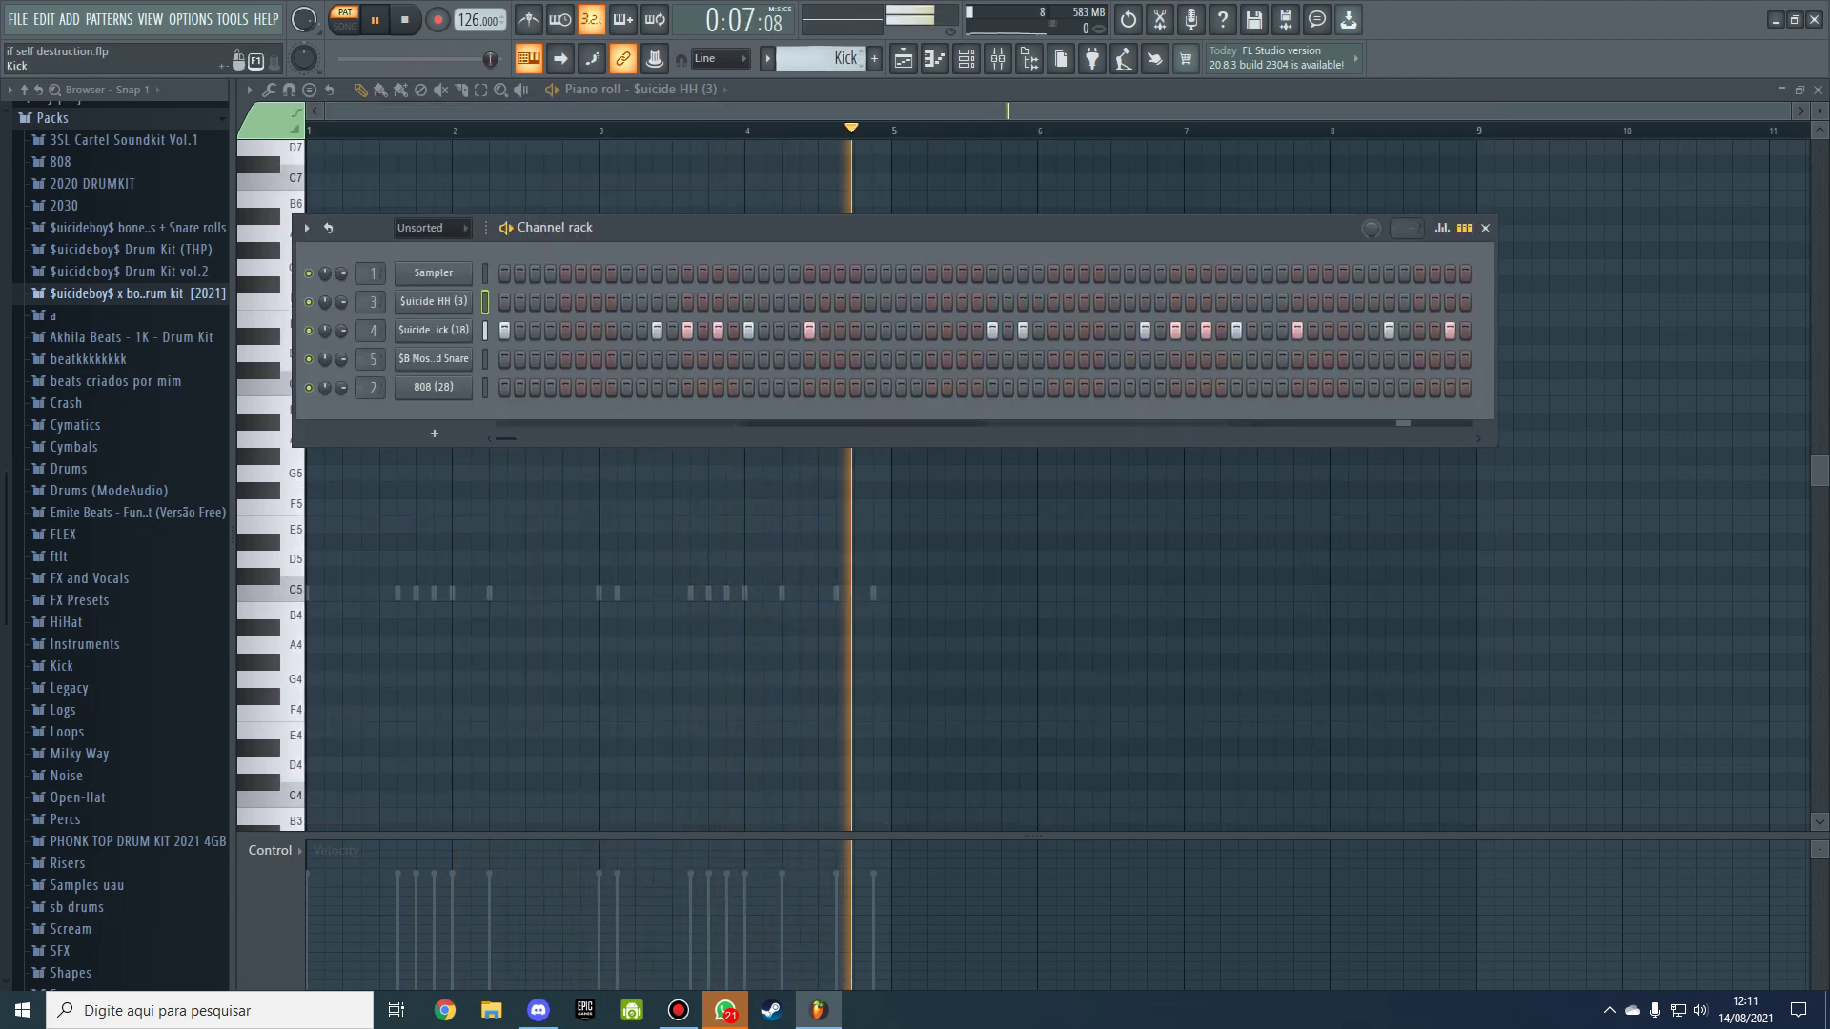
{"action": "key", "text": "KP_Add"}
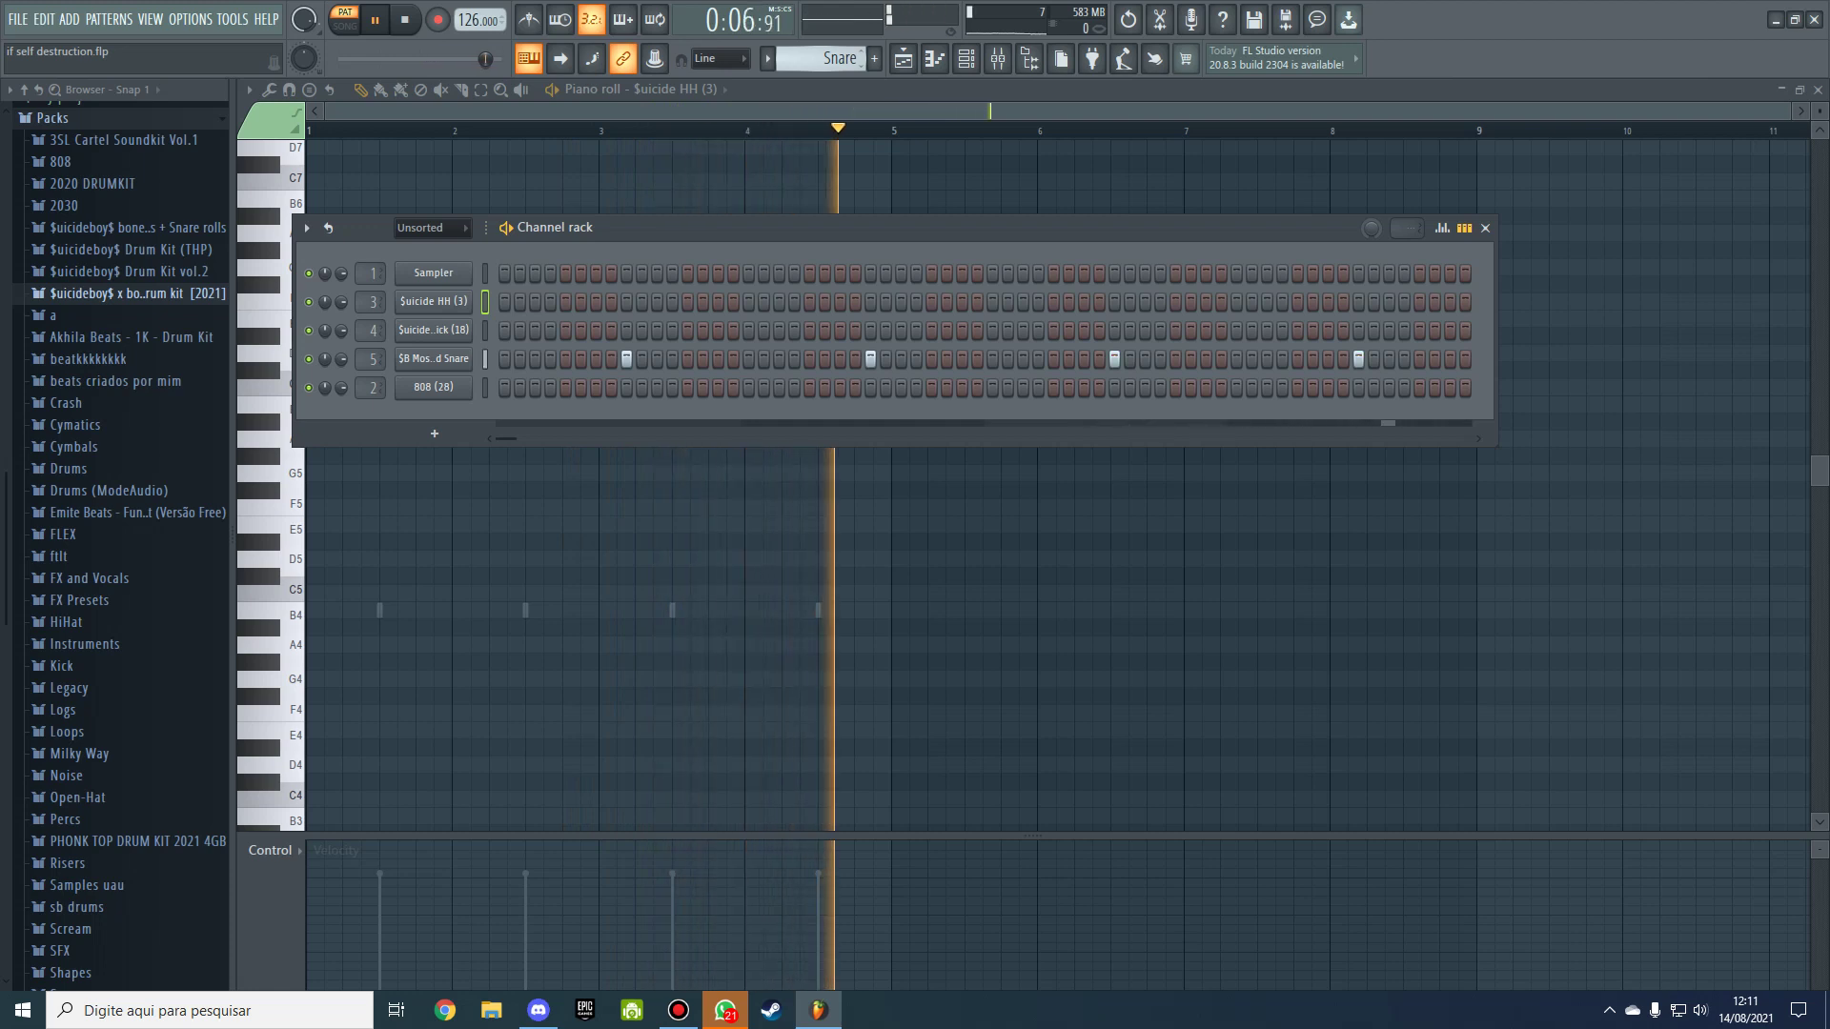
{"action": "key", "text": "space"}
Step: Solo the Sample SuicideBoy$ track in the playlist and loop its first four bars
{"action": "key", "text": "F5"}
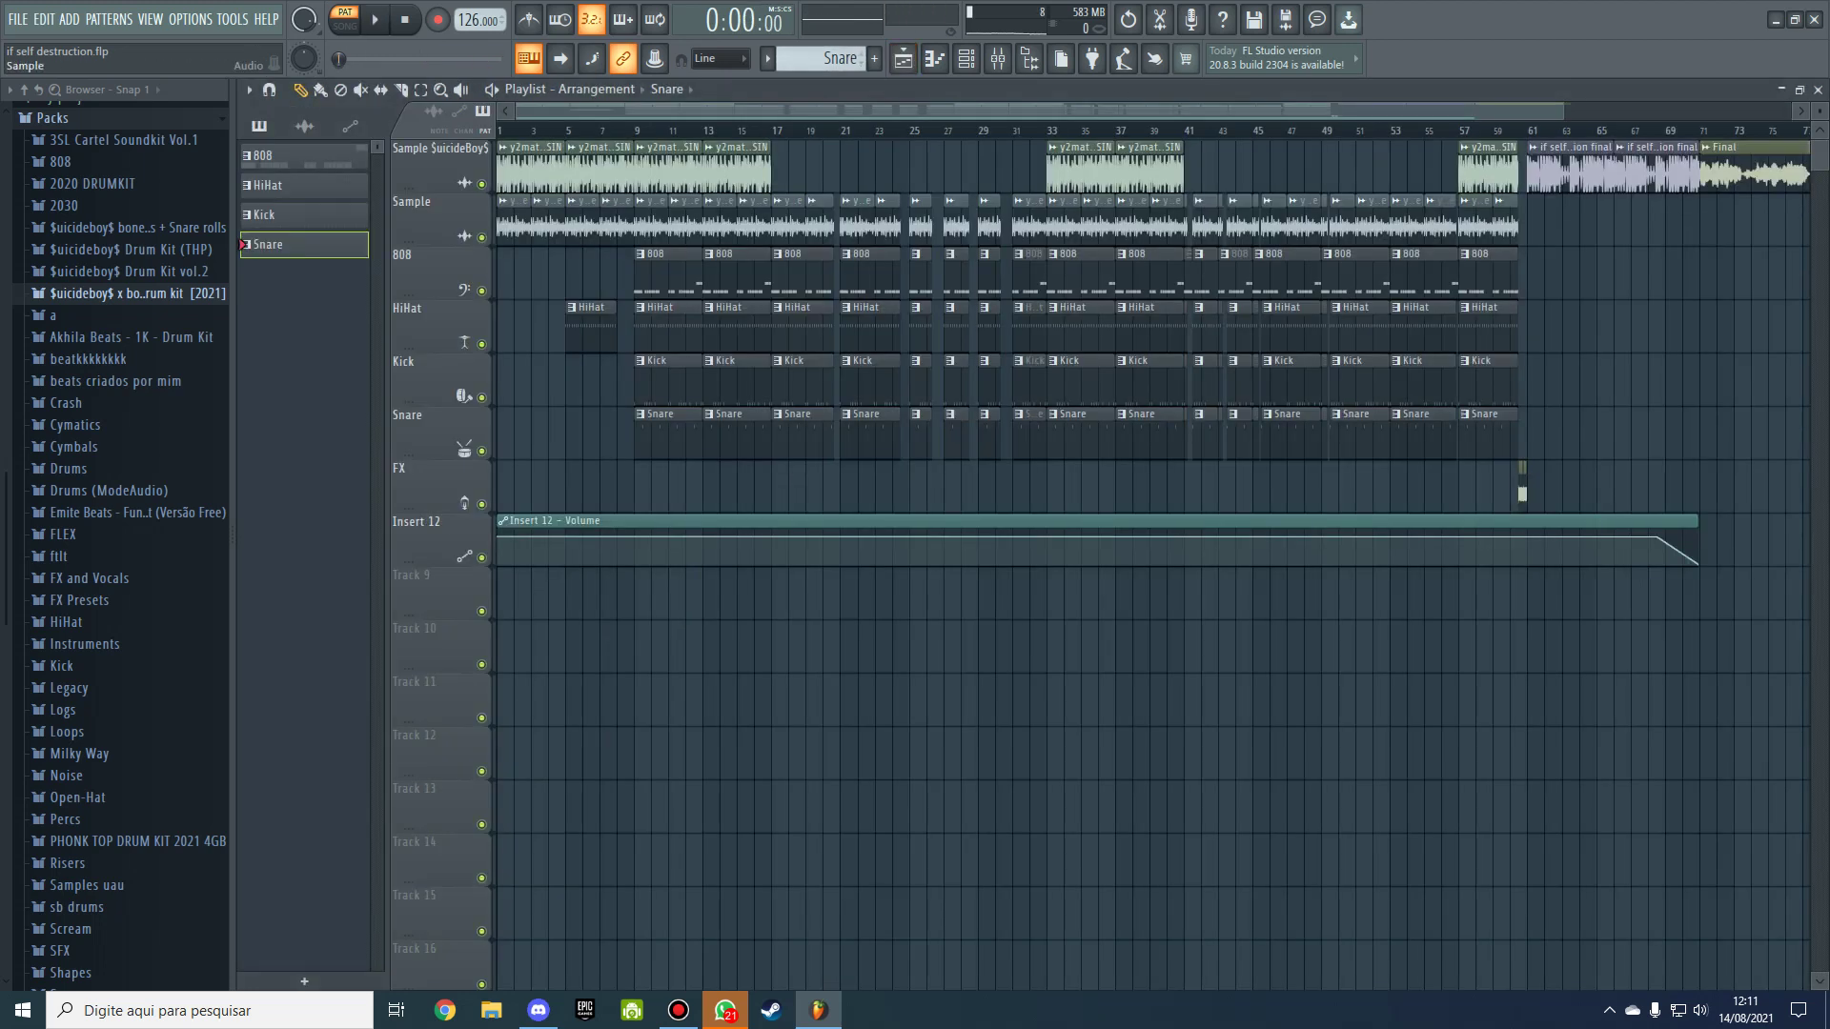
{"action": "scroll", "coordinate": [571, 162], "scroll_direction": "up", "scroll_amount": 5}
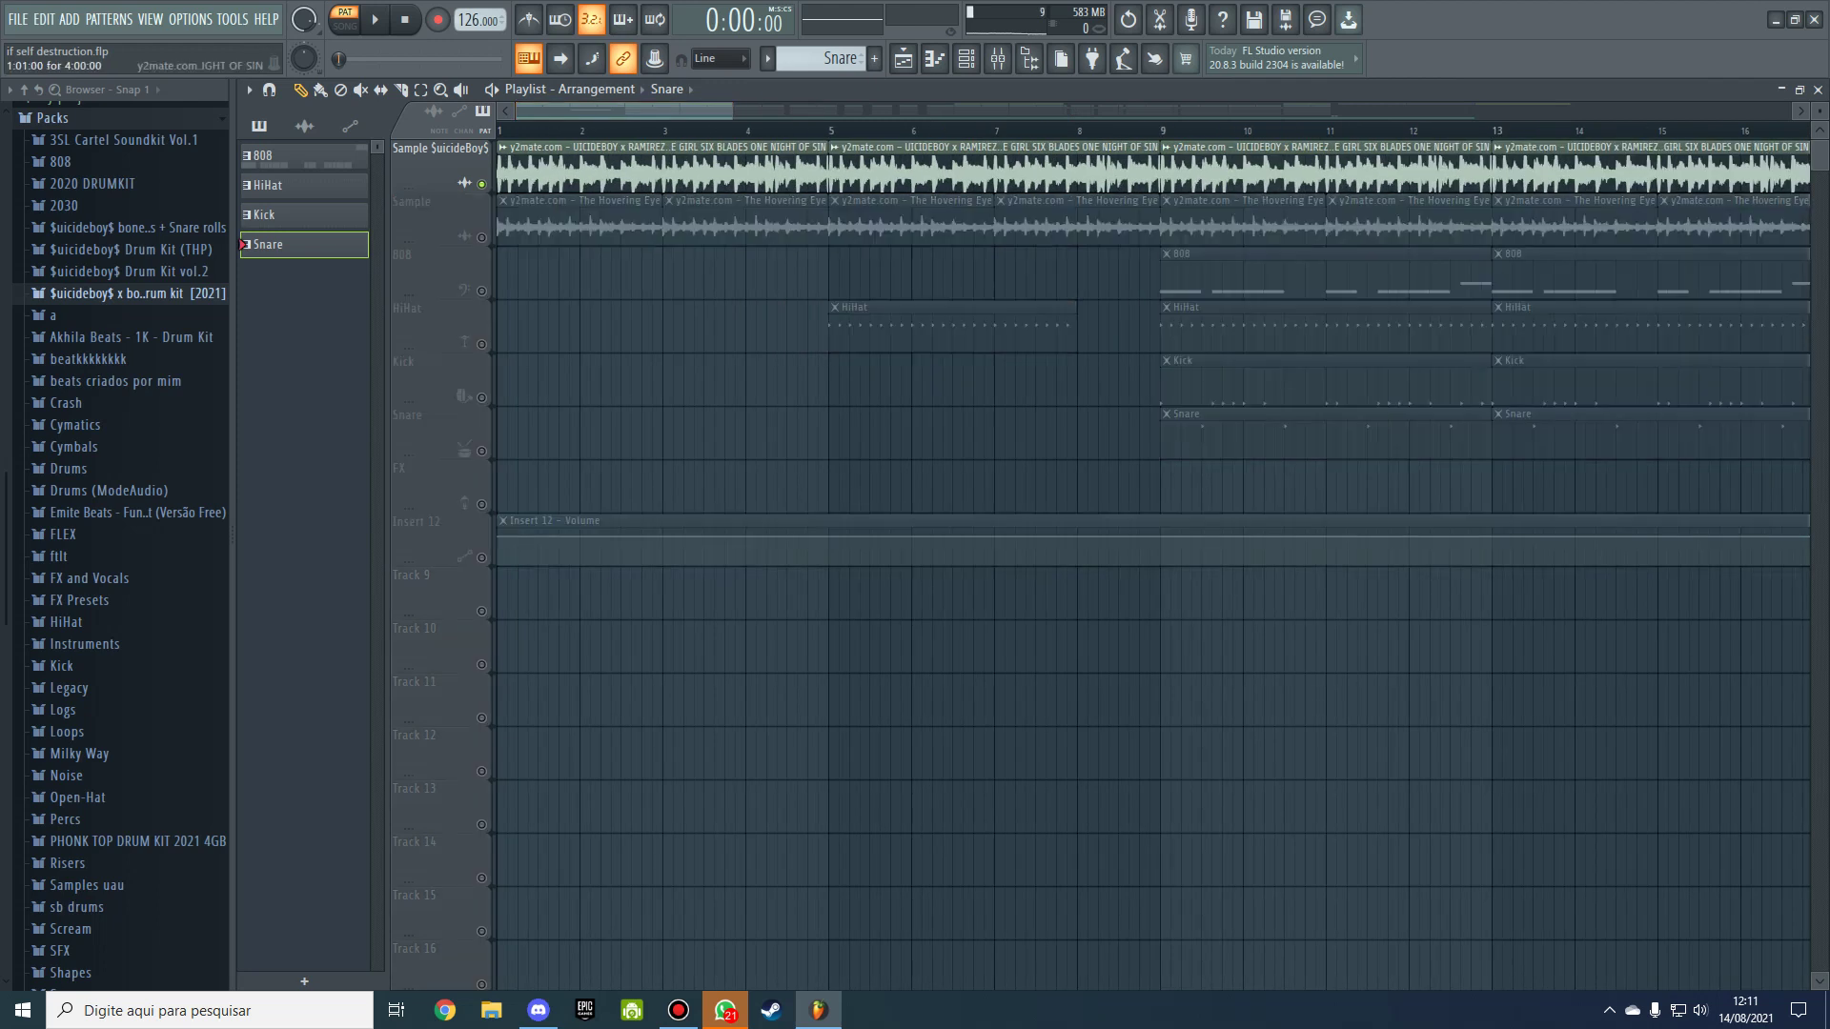
{"action": "left_click_drag", "start_coordinate": [500, 129], "coordinate": [827, 129]}
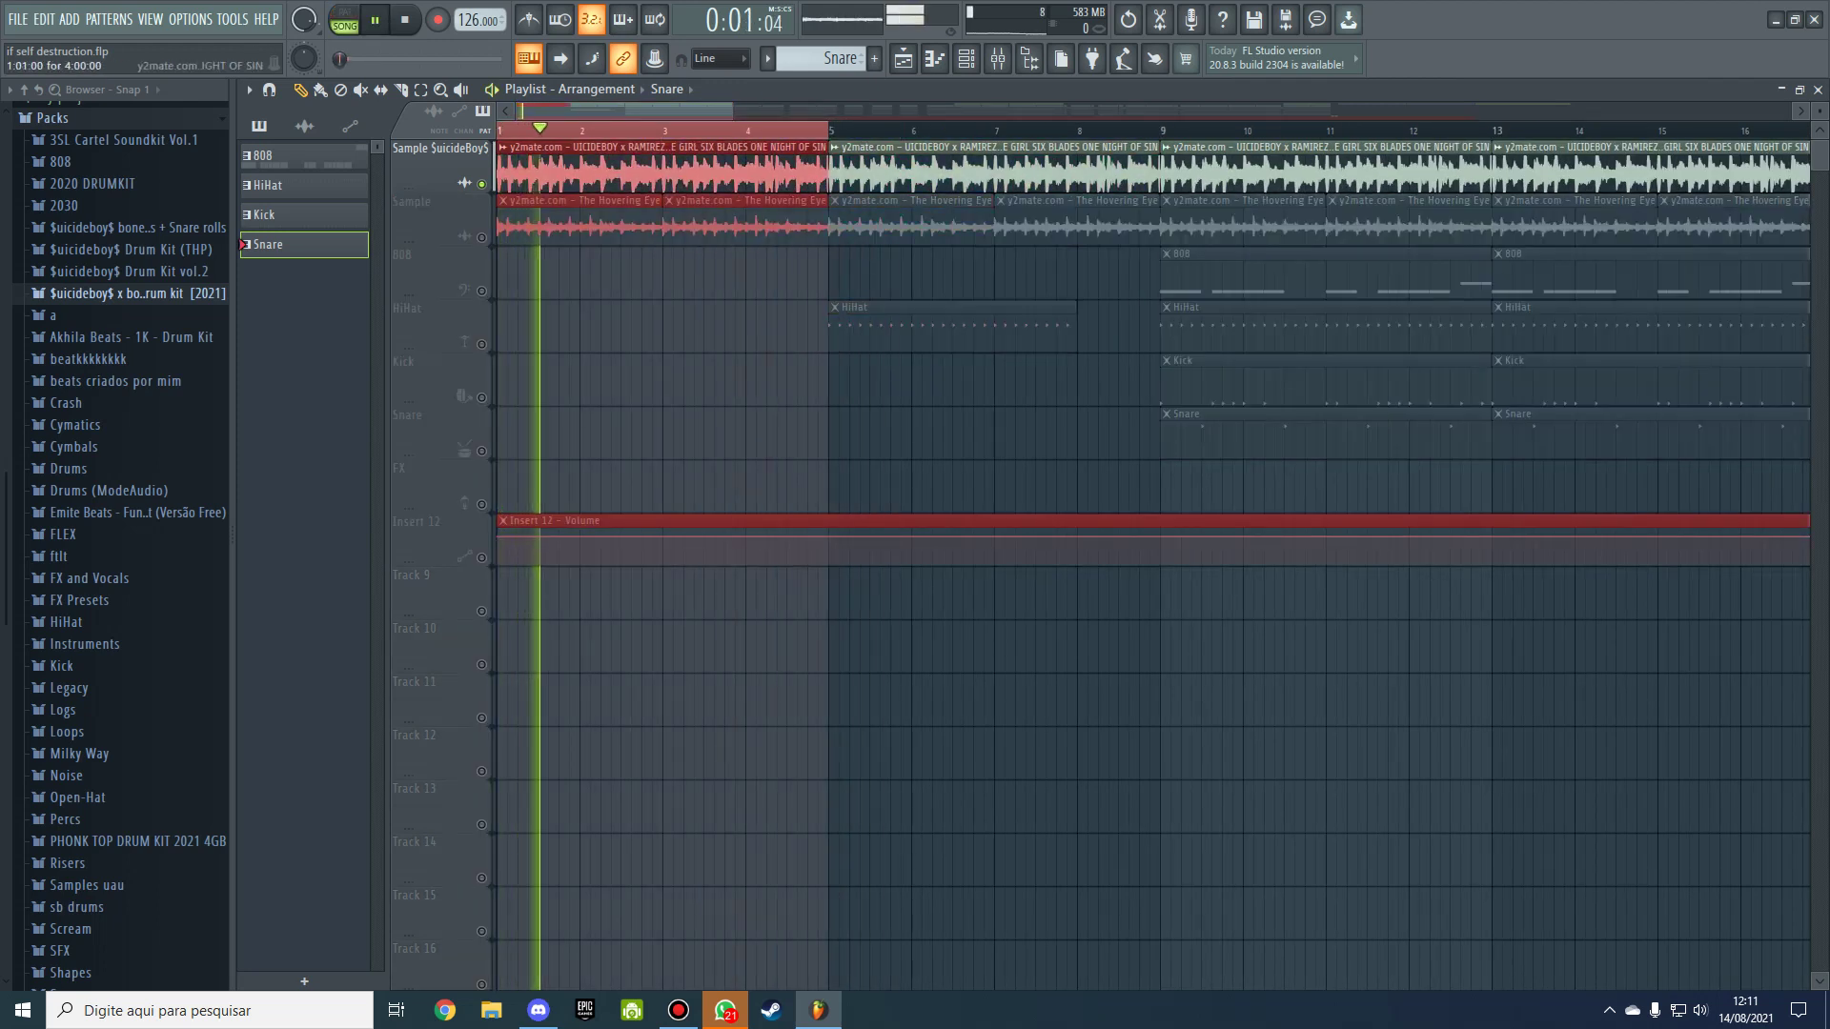
Step: Examine the Fruity parametric EQ 2 effects on mixer Insert 6 while the soloed sample plays
{"action": "key", "text": "F9"}
{"action": "left_click", "coordinate": [609, 571]}
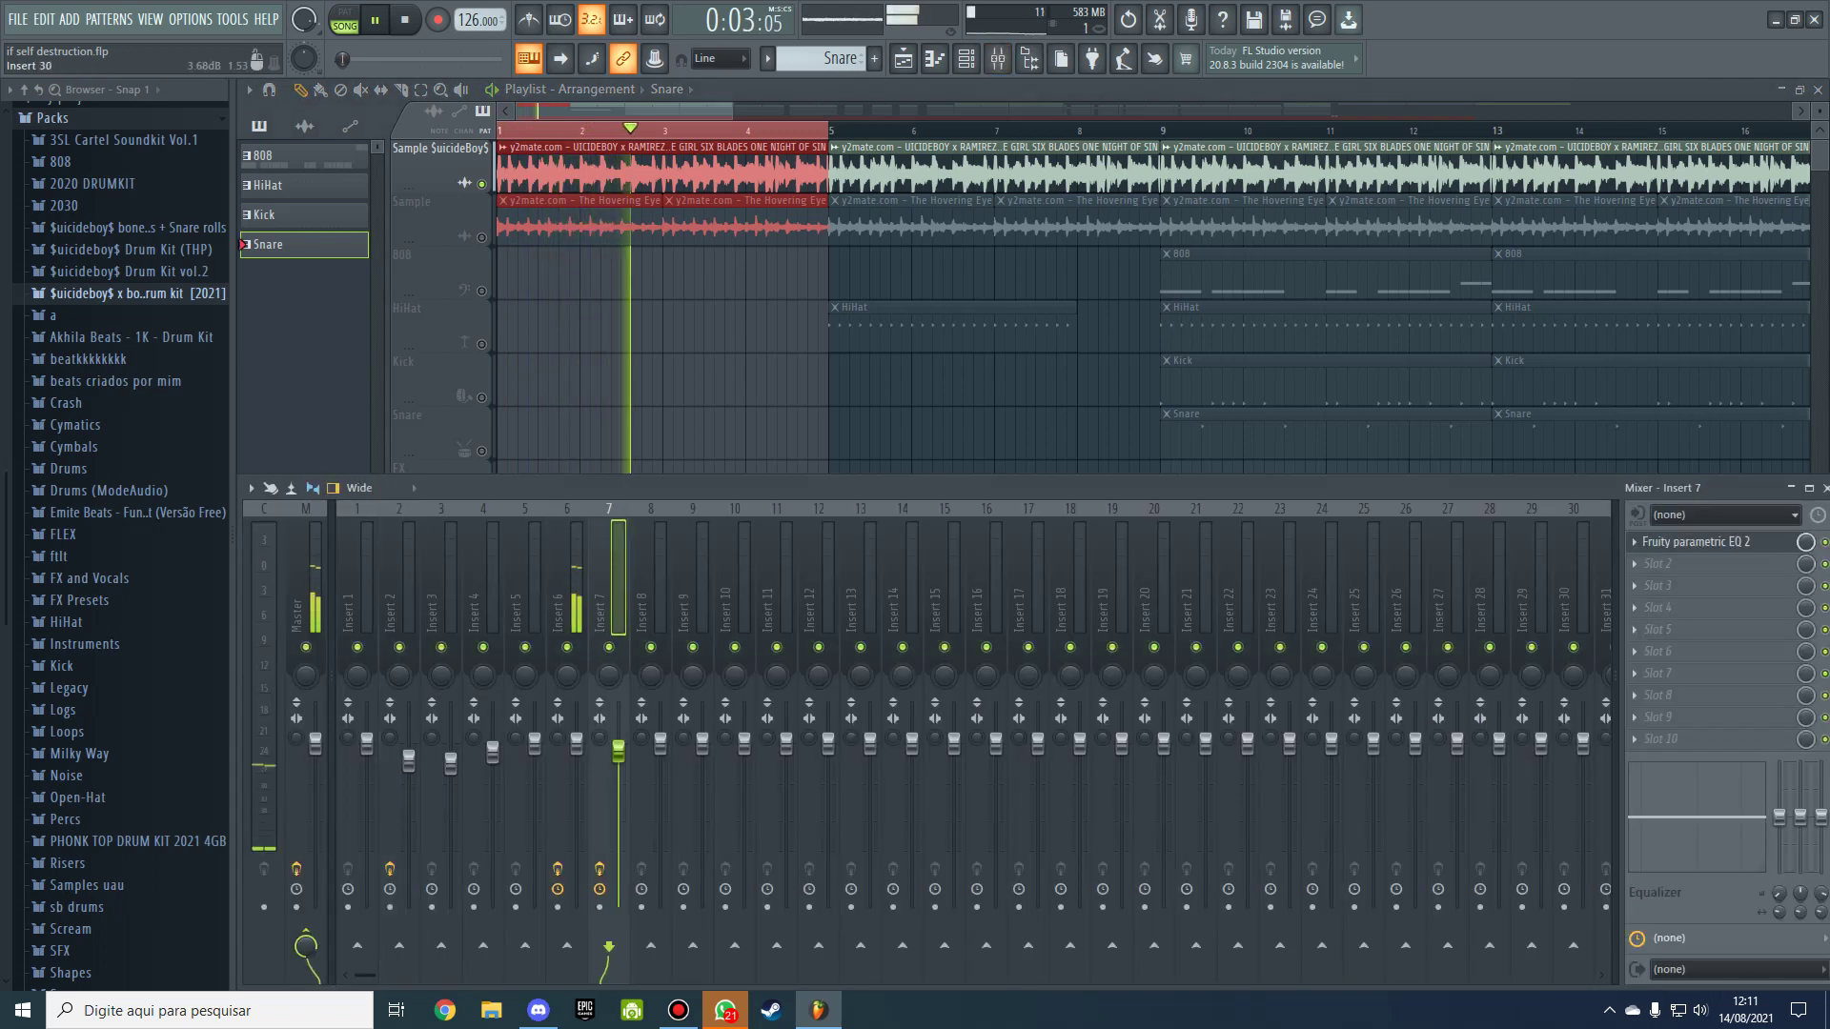
{"action": "left_click", "coordinate": [567, 572]}
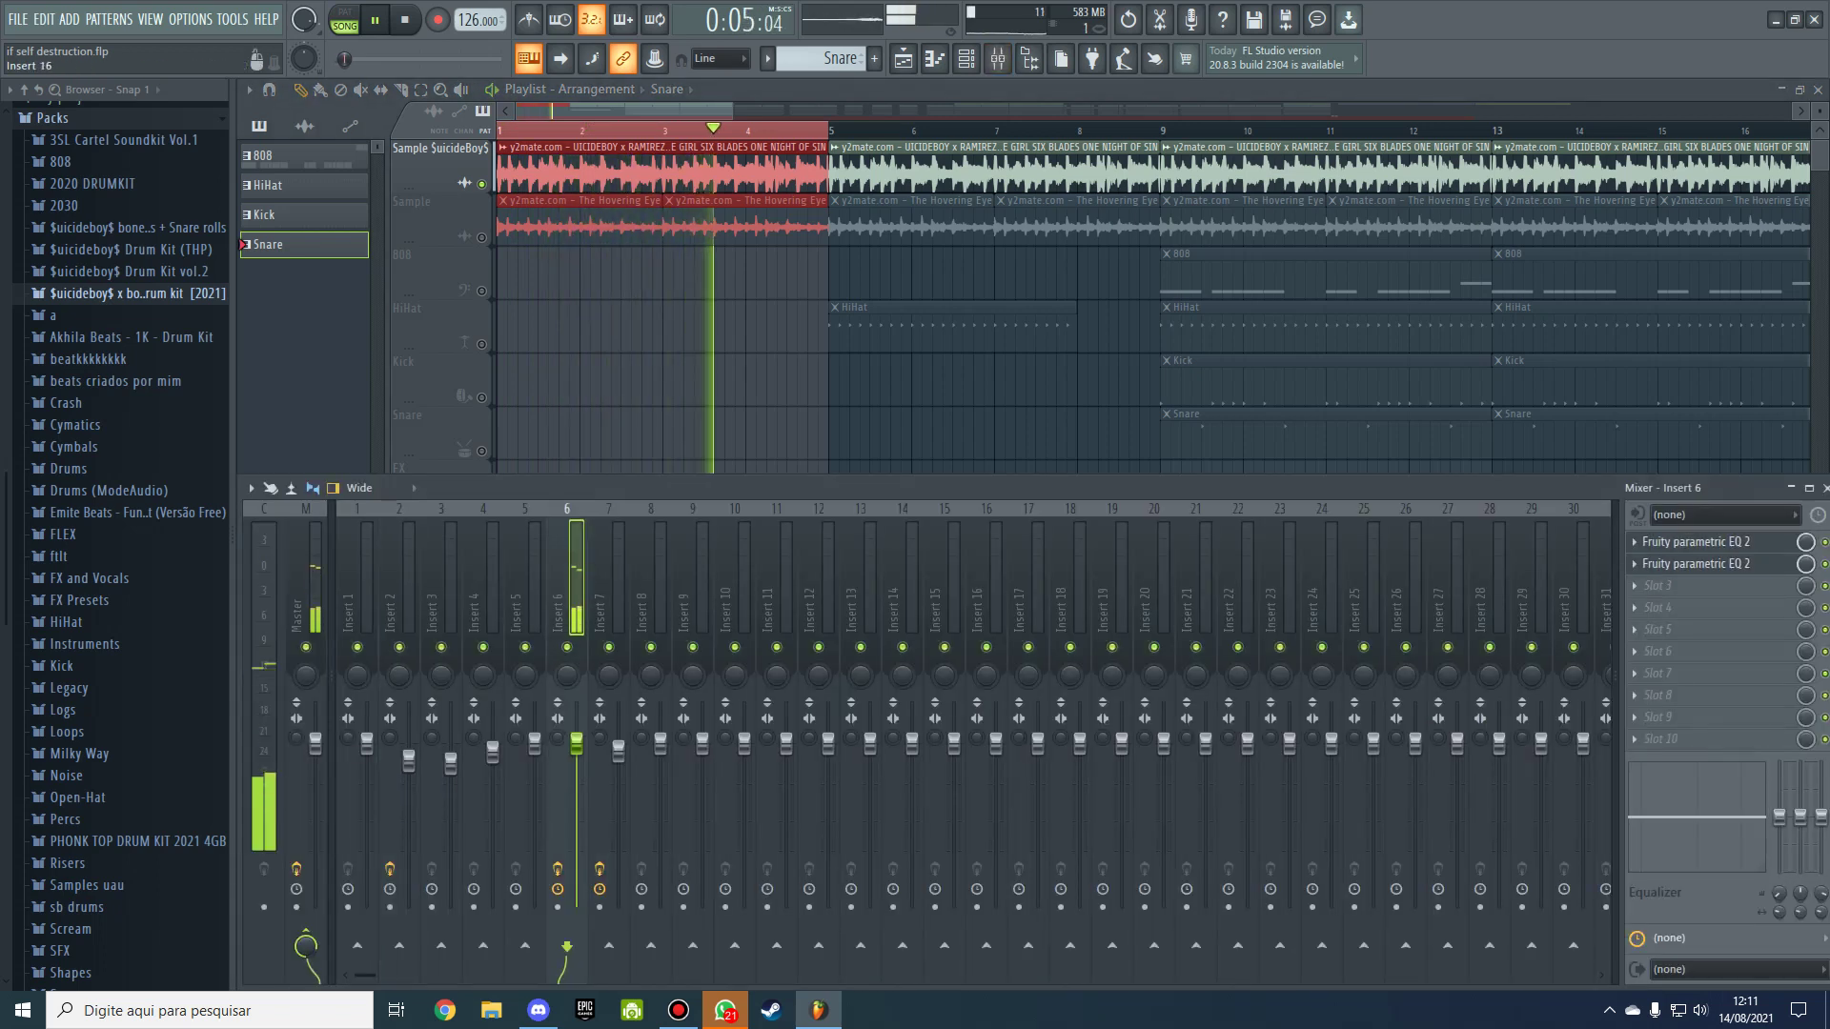
{"action": "left_click", "coordinate": [1697, 541]}
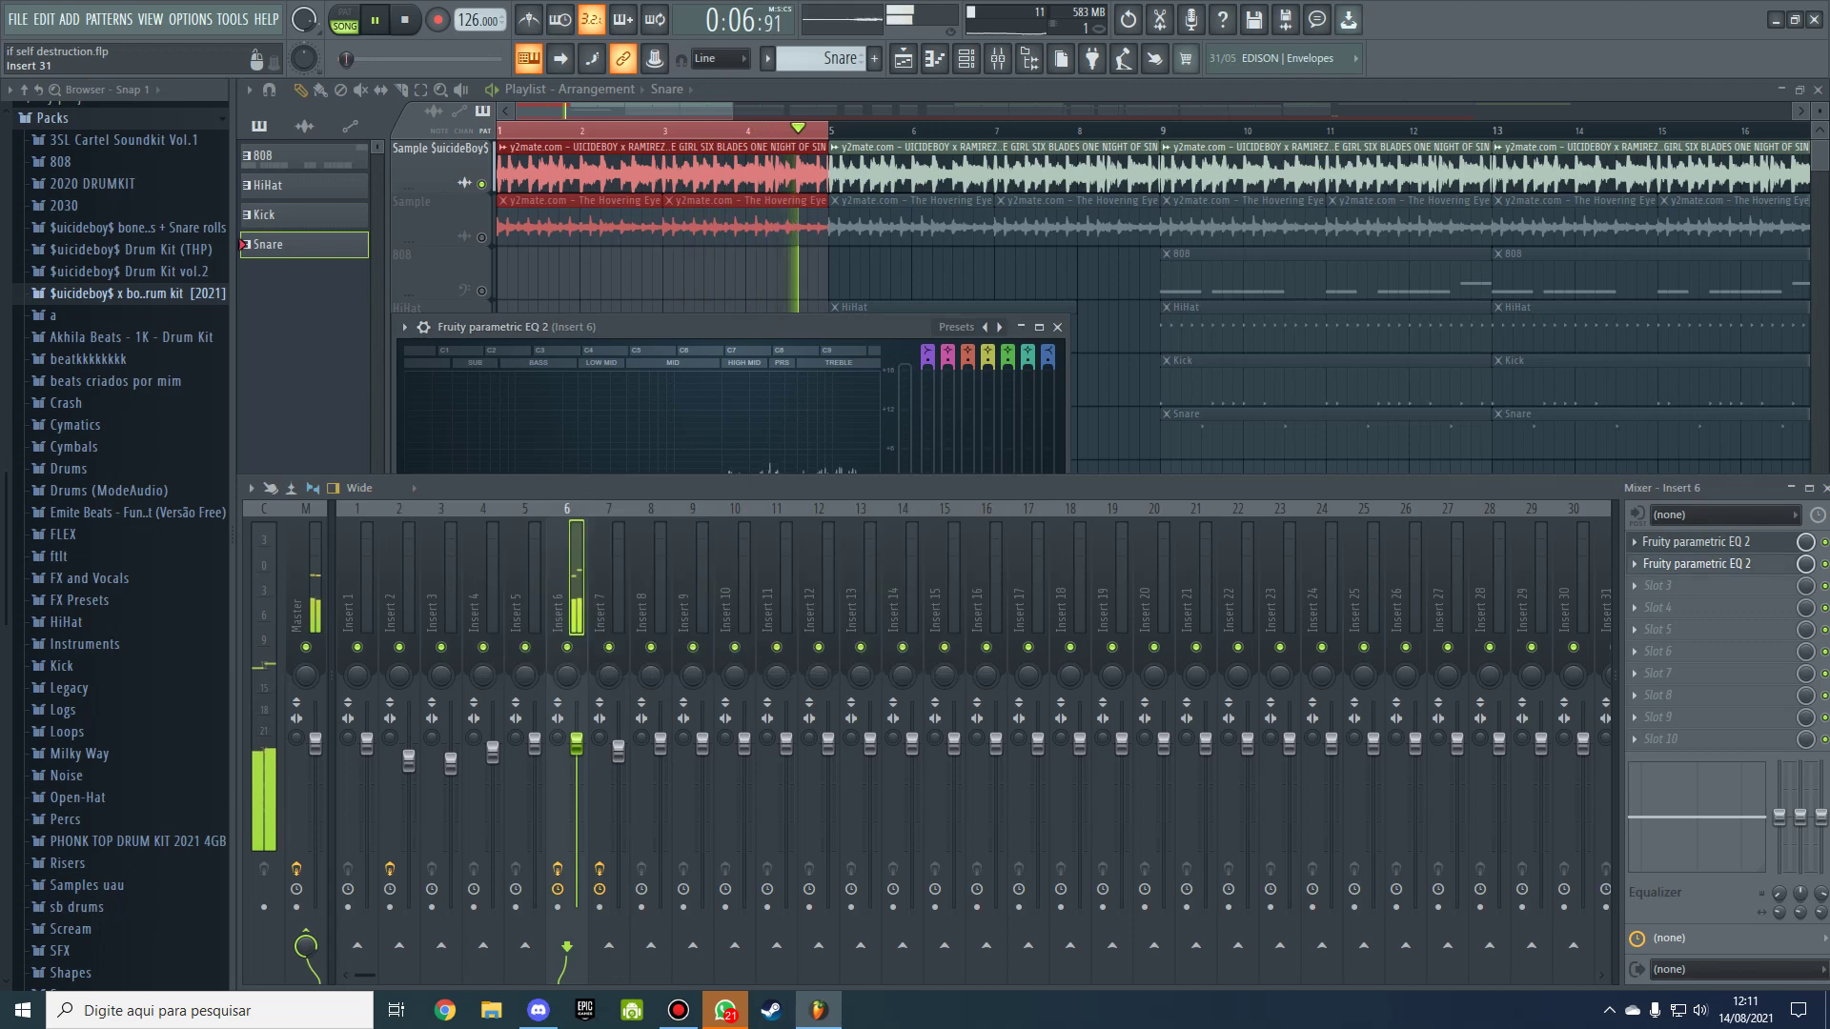
{"action": "key", "text": "F9"}
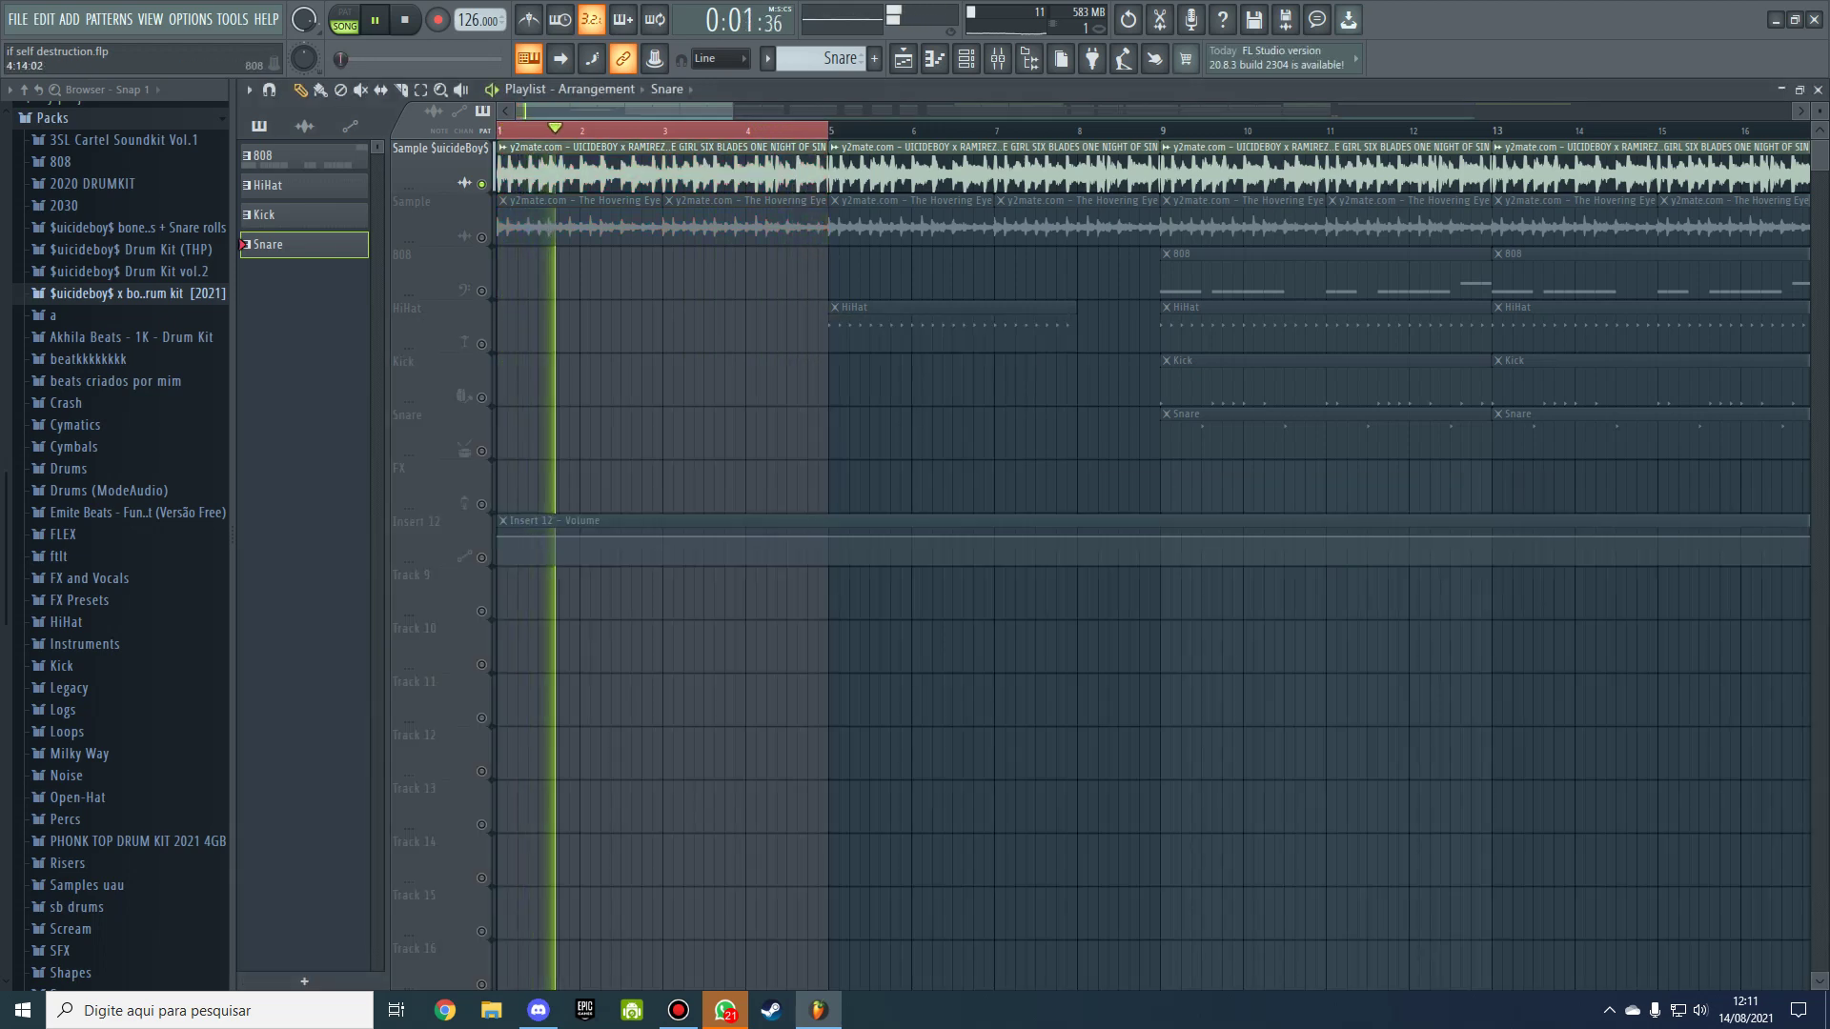
Step: Play the Sample track soloed, examine the Fruity parametric EQ 2 on mixer Insert 7, and unsolo the track
{"action": "key", "text": "space"}
{"action": "key", "text": "space"}
{"action": "key", "text": "F9"}
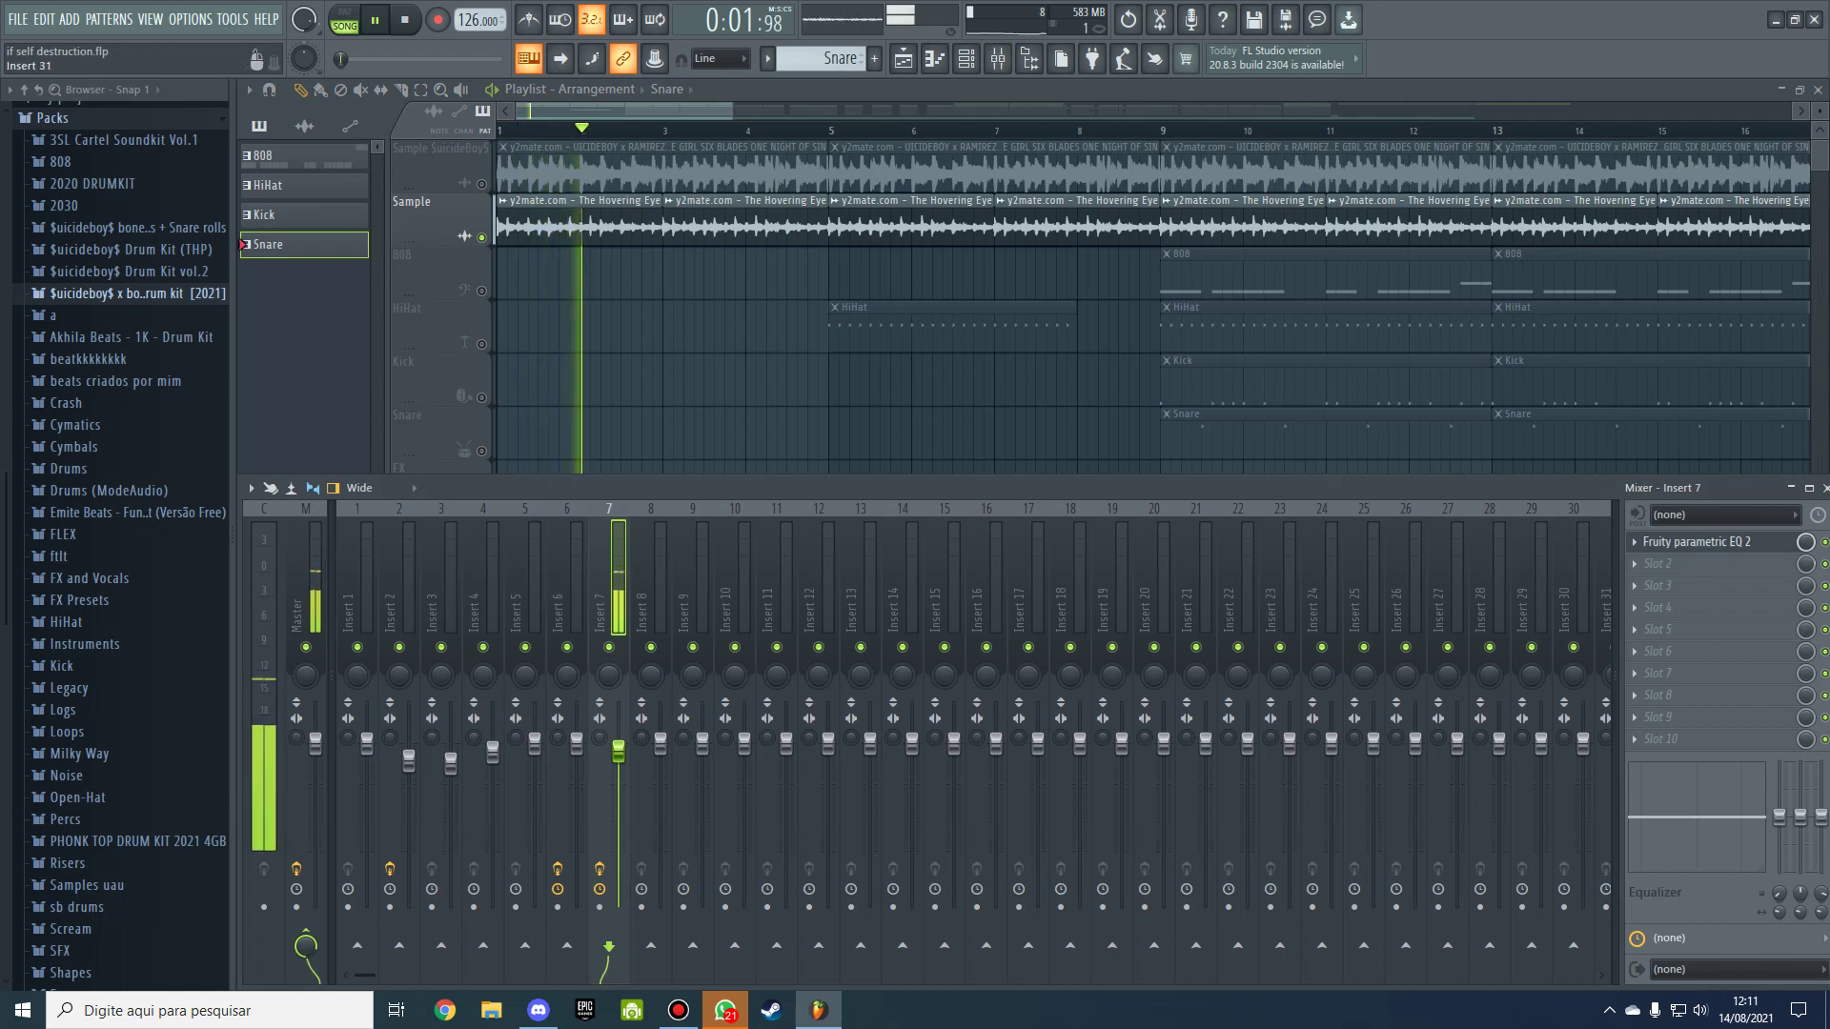
{"action": "left_click", "coordinate": [1697, 541]}
{"action": "key", "text": "F5"}
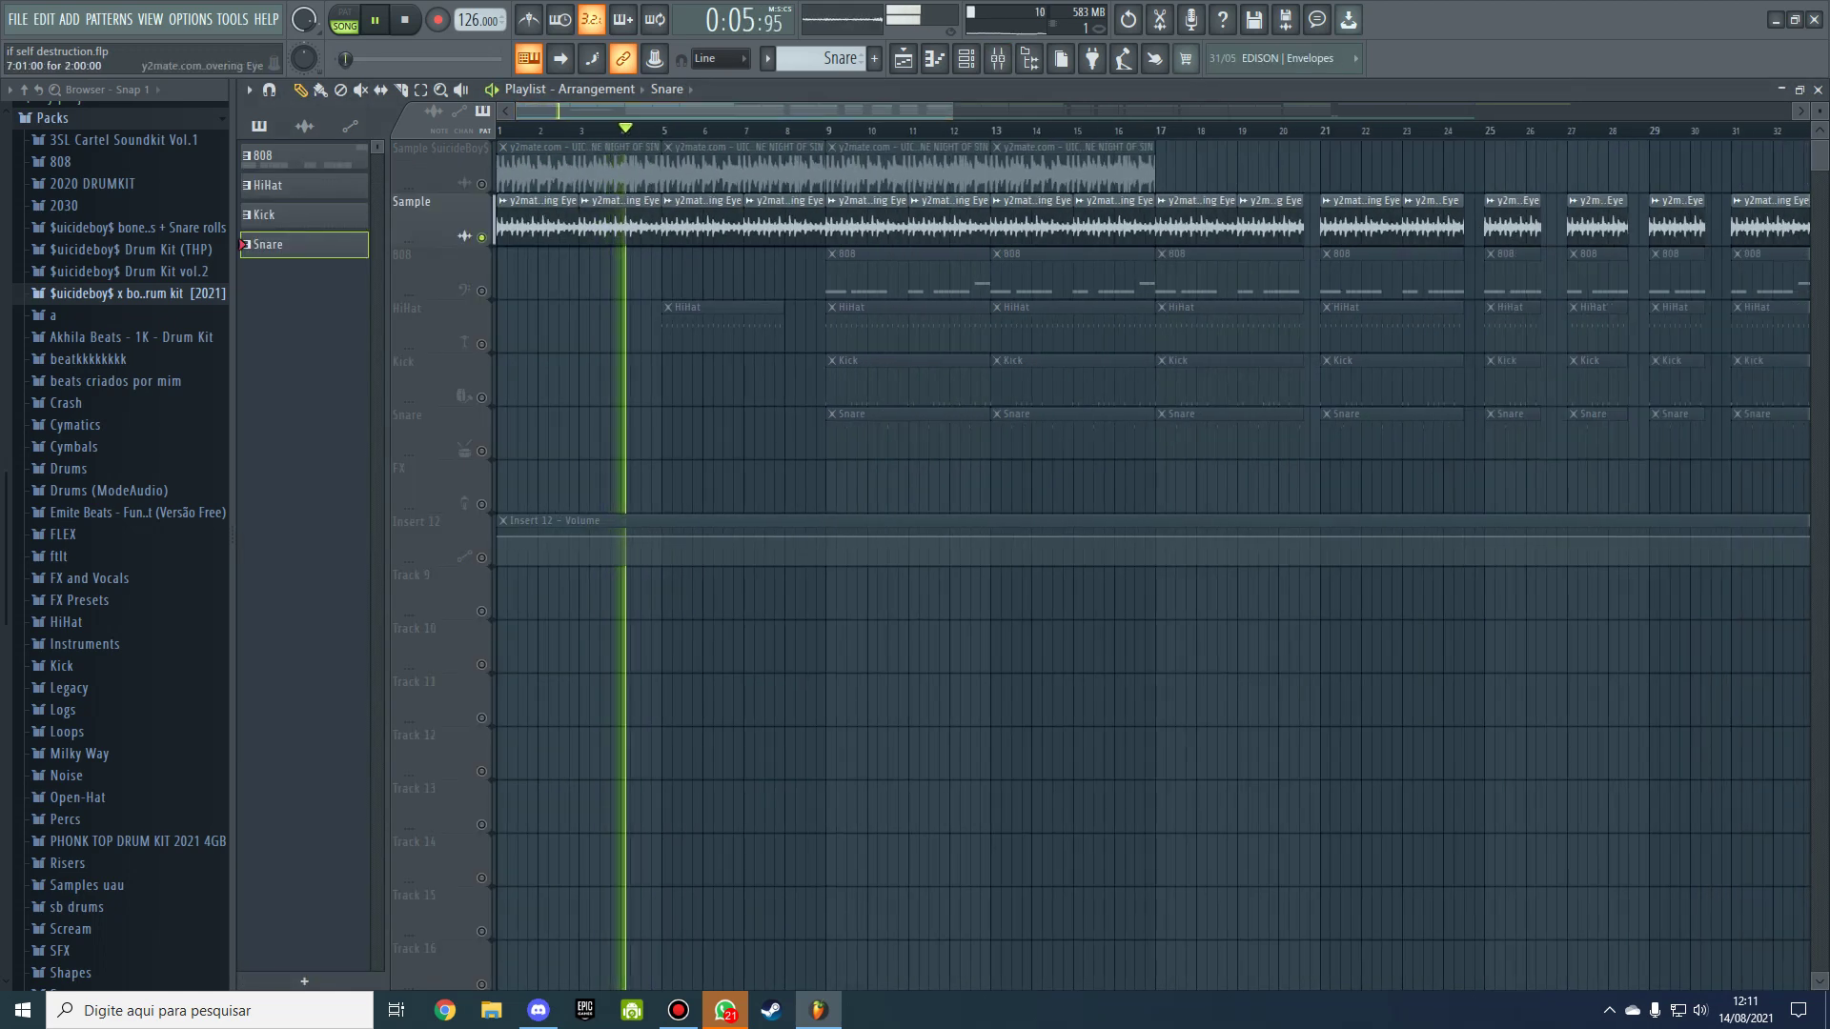
{"action": "scroll", "coordinate": [1153, 228], "scroll_direction": "down", "scroll_amount": 2}
{"action": "key", "text": "space"}
{"action": "right_click", "coordinate": [481, 238]}
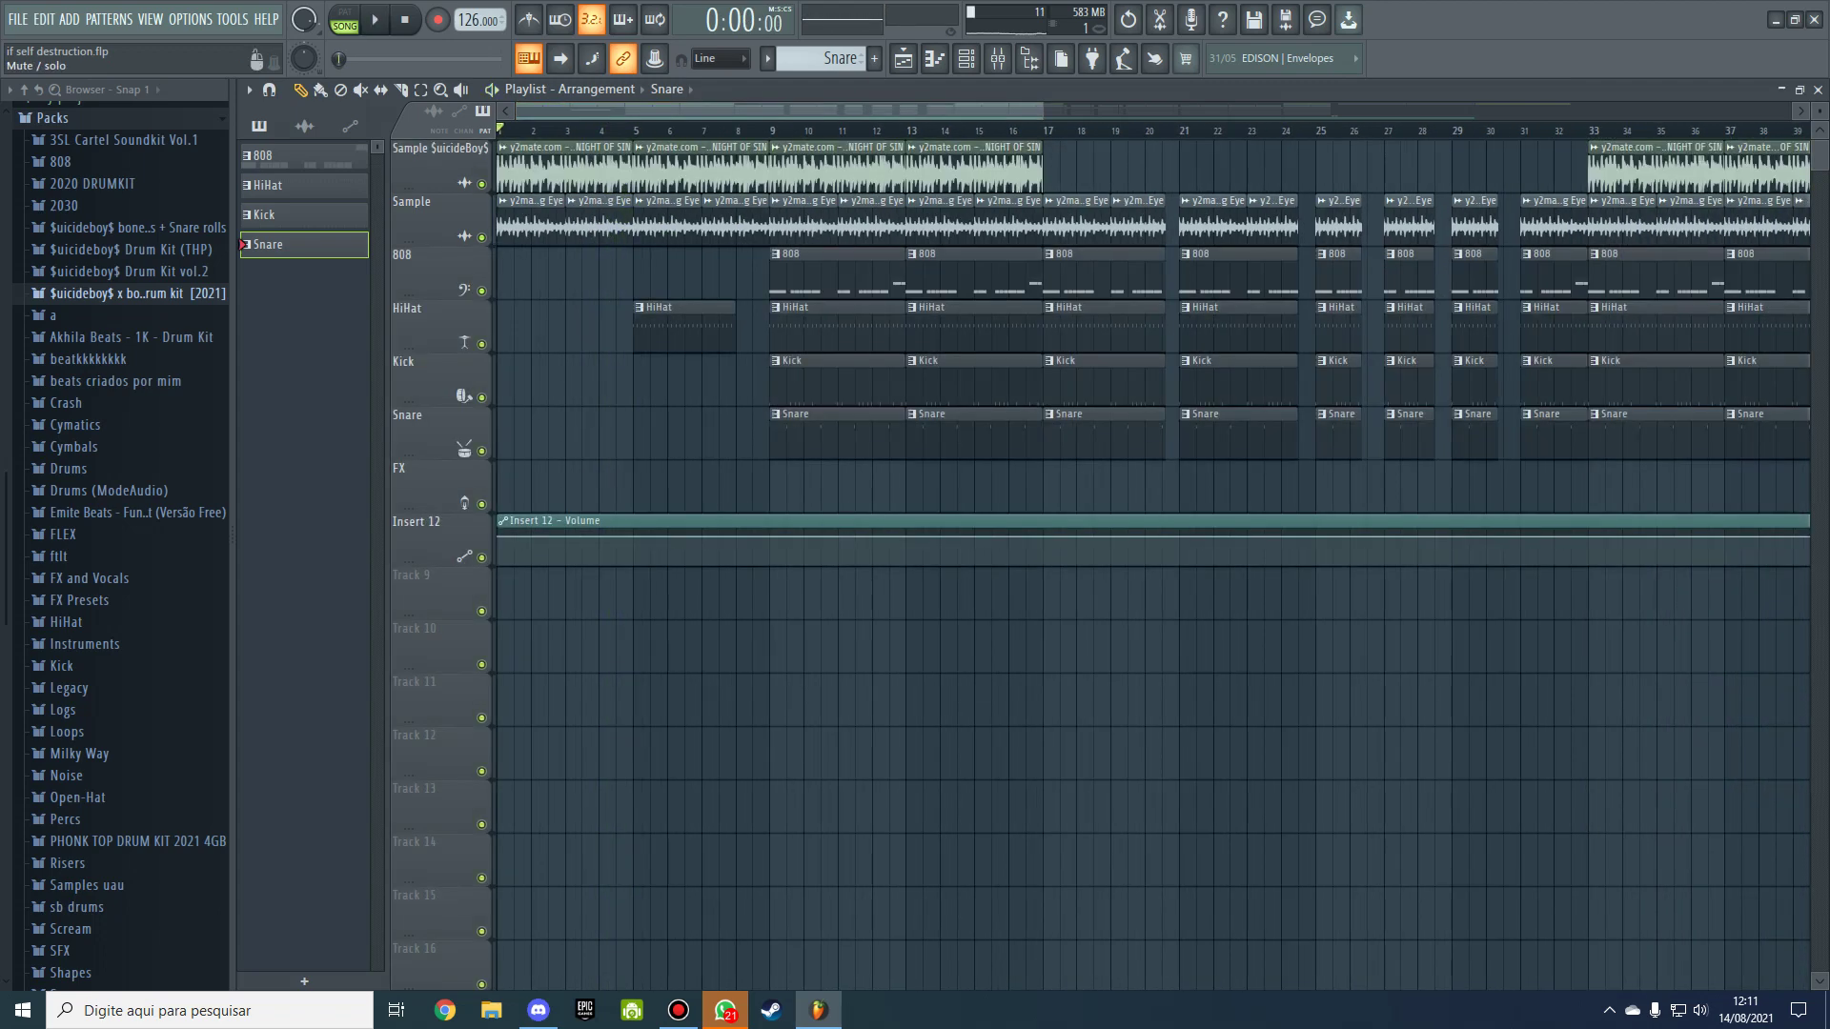
Step: Play the FX track's clip soloed near bar 60, and restore all tracks
{"action": "scroll", "coordinate": [1153, 544], "scroll_direction": "right", "scroll_amount": 10}
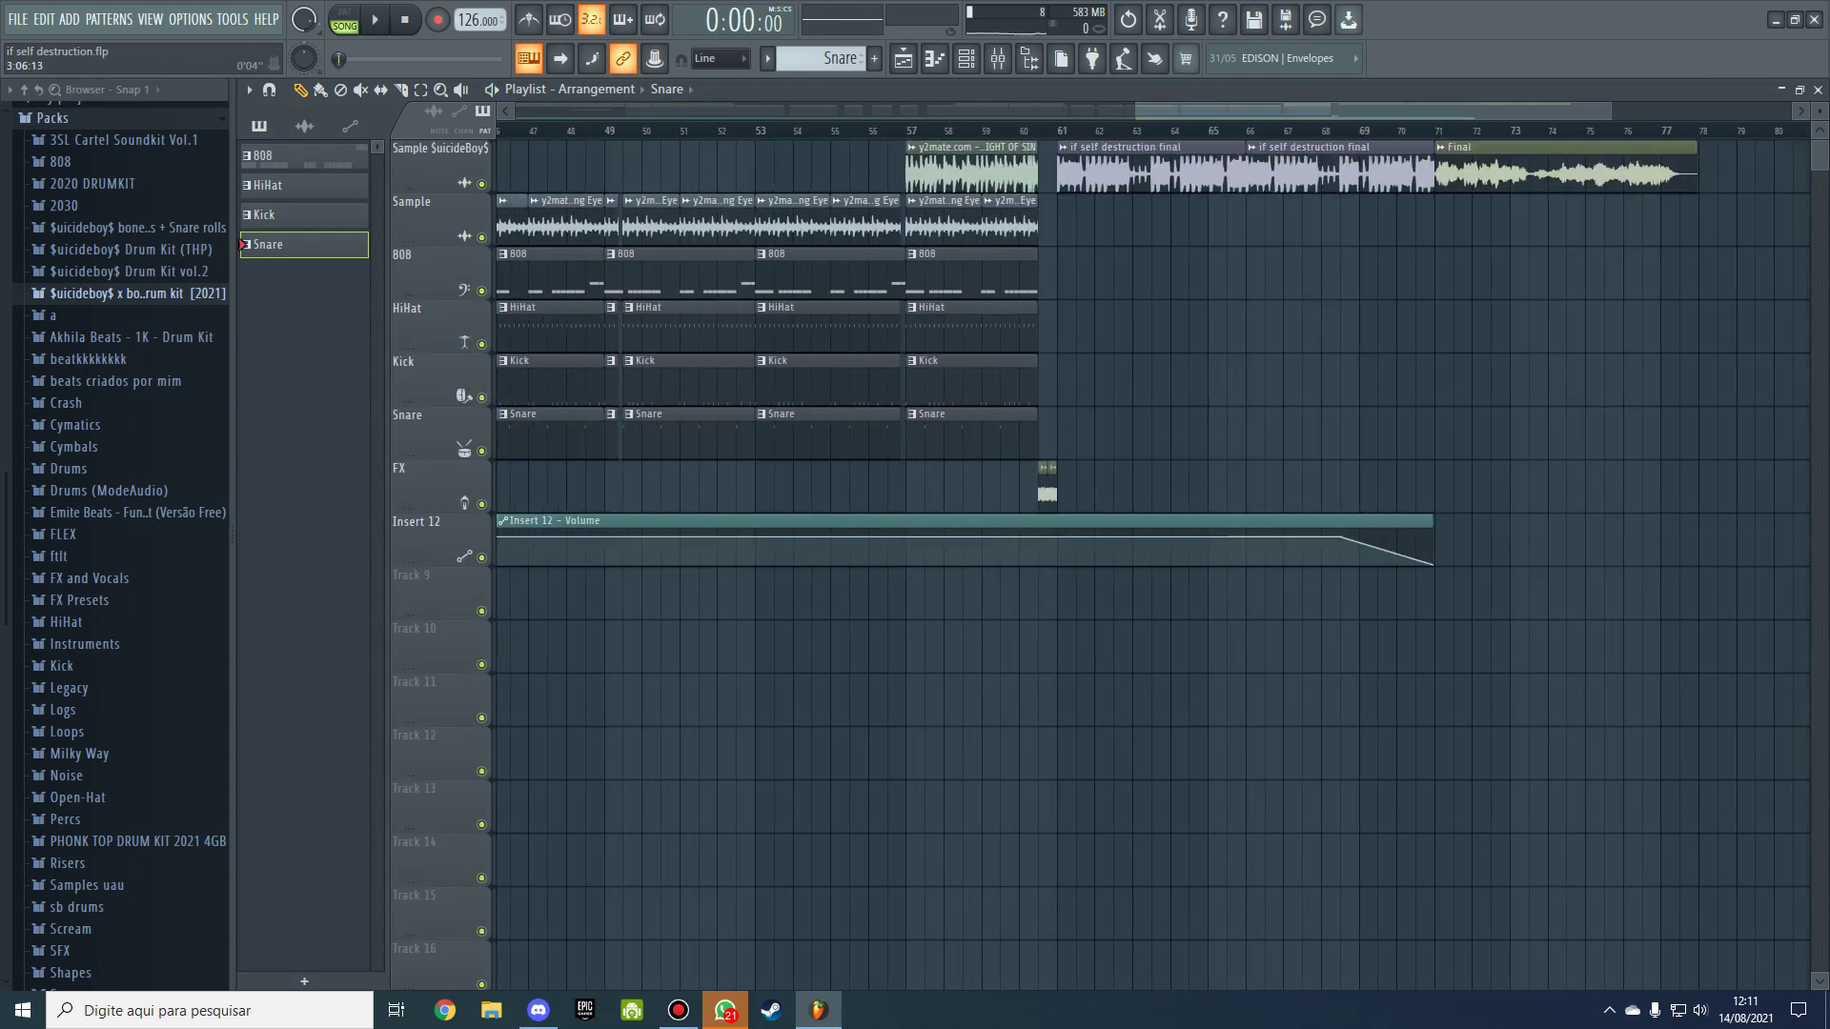
{"action": "right_click", "coordinate": [481, 504]}
{"action": "key", "text": "space"}
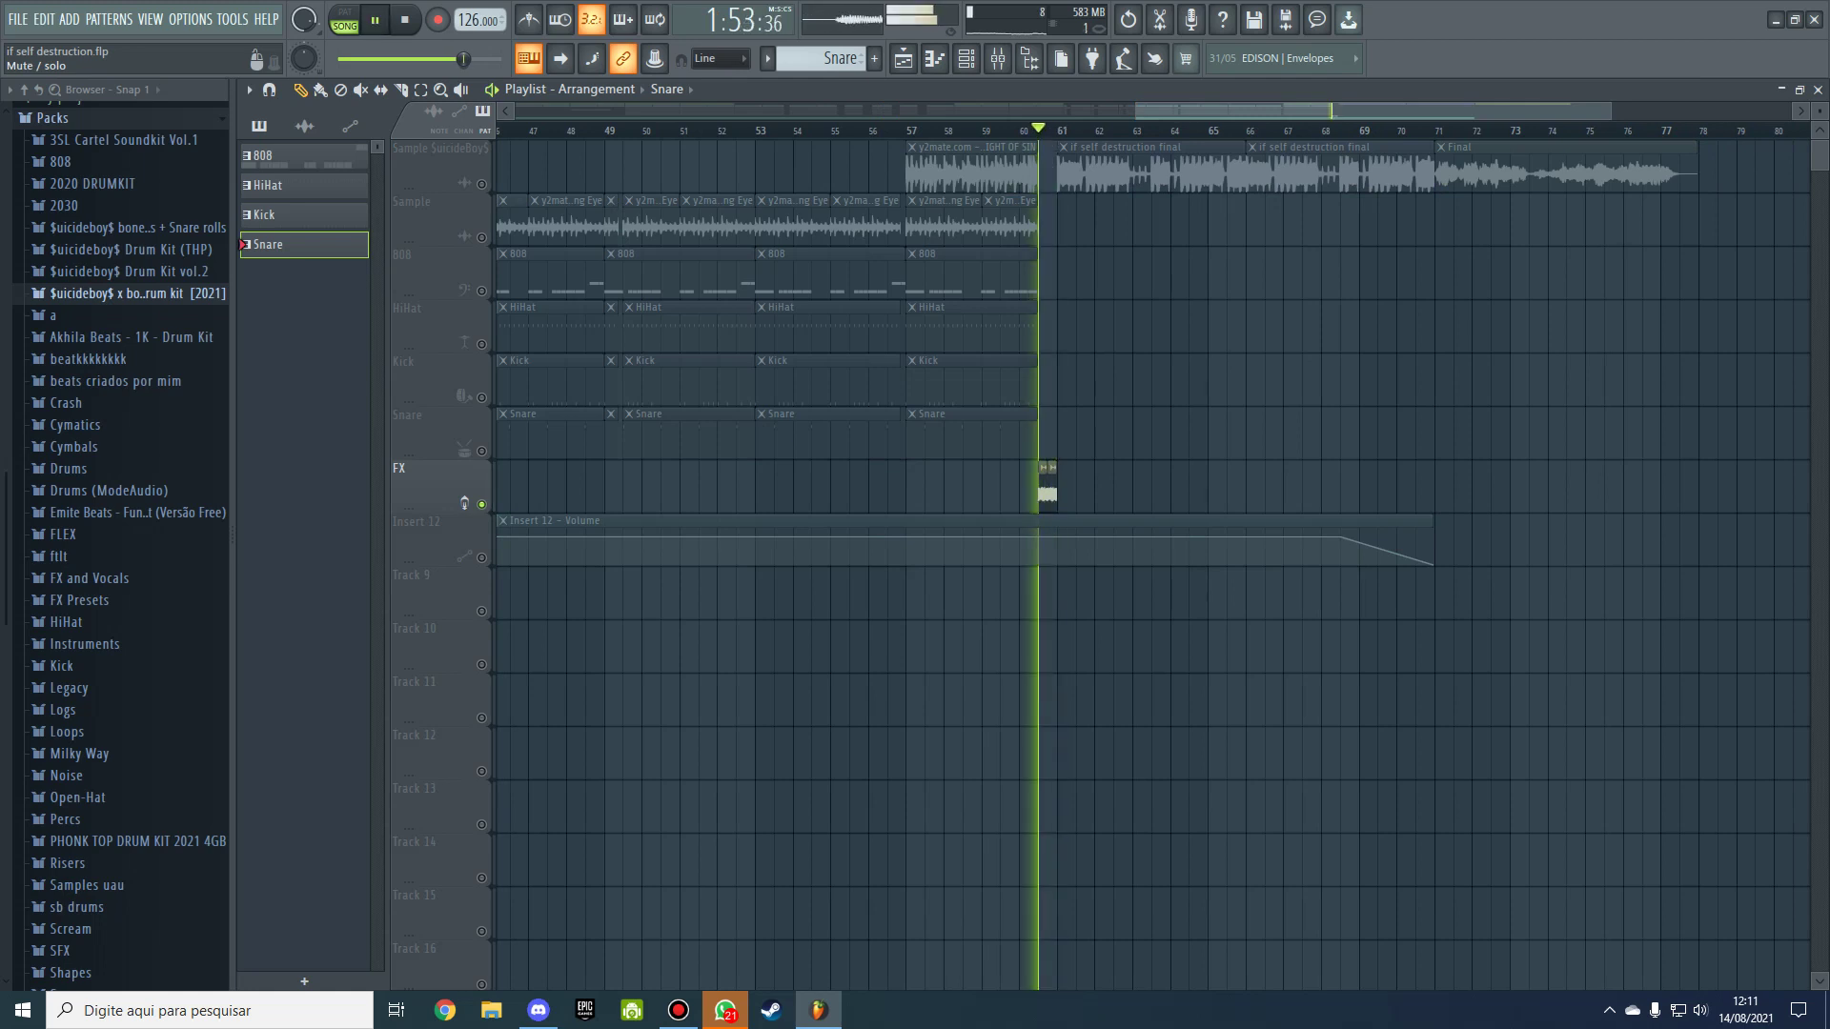
{"action": "left_click", "coordinate": [481, 504], "text": "ctrl"}
Step: Open the channel settings of the "if self destruction final" audio clip and view its time-stretching options
{"action": "double_click", "coordinate": [1143, 167]}
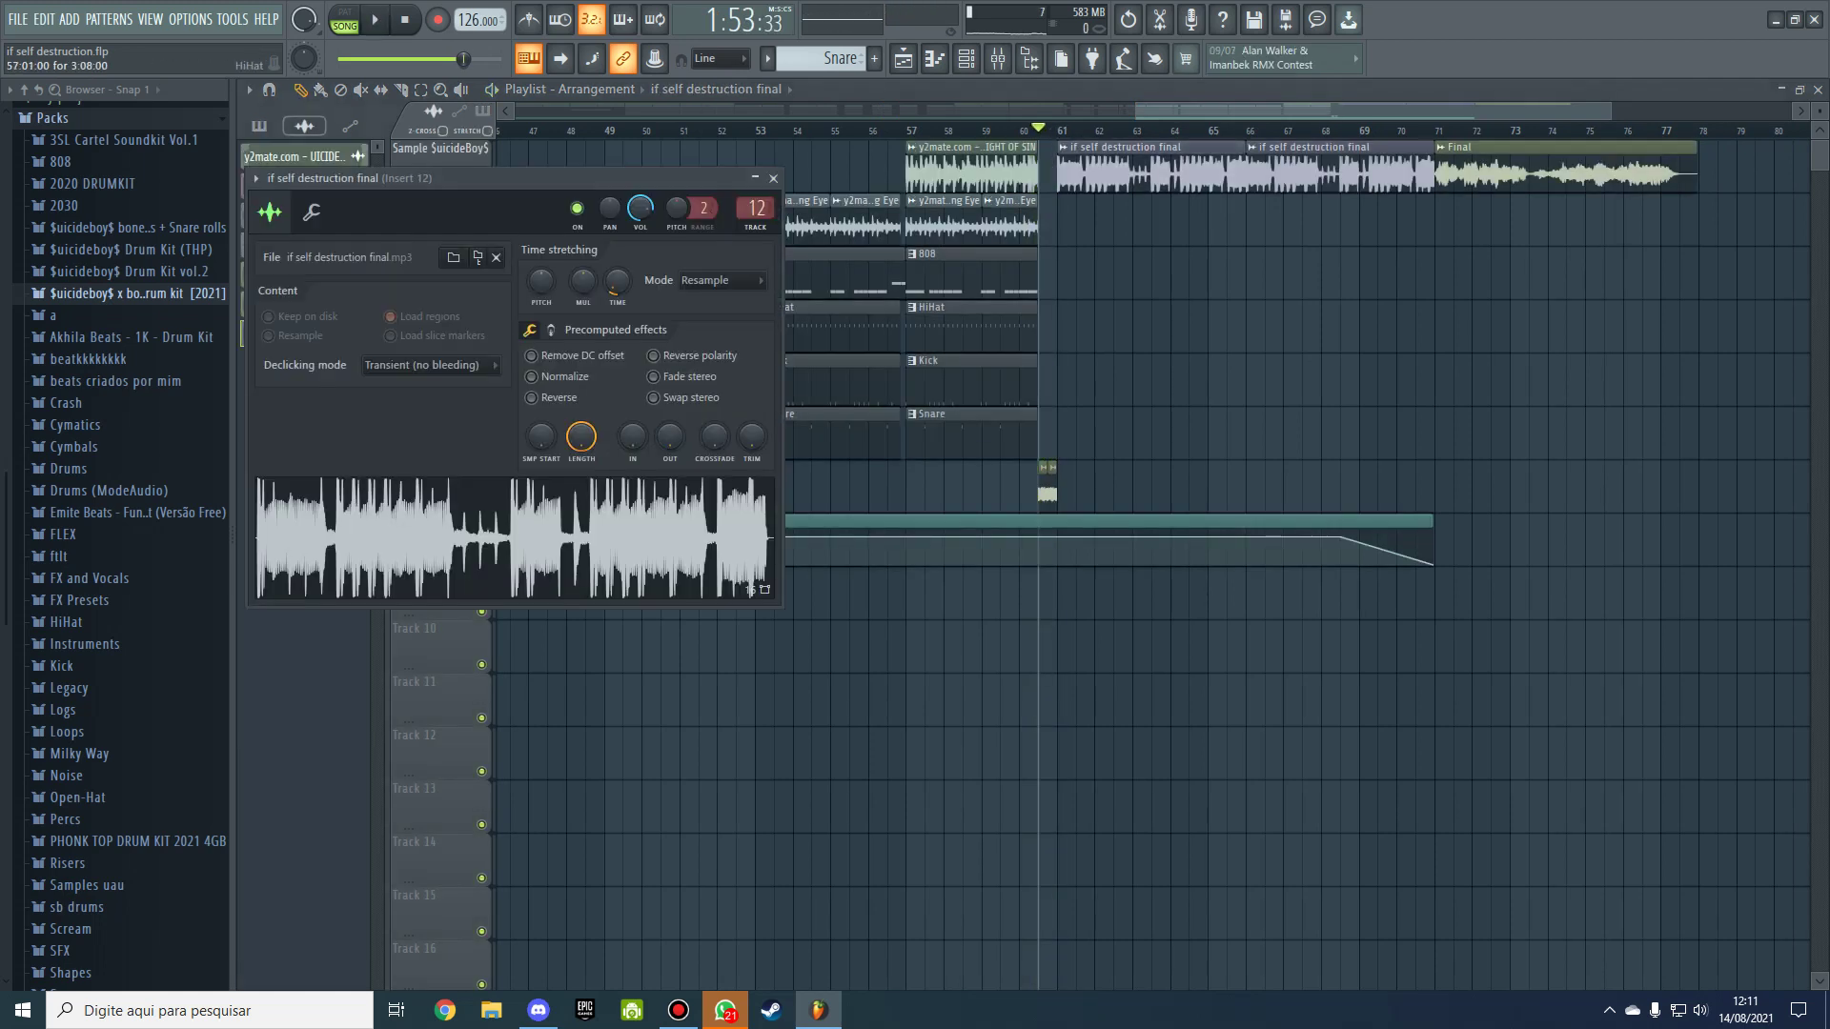
{"action": "right_click", "coordinate": [617, 281]}
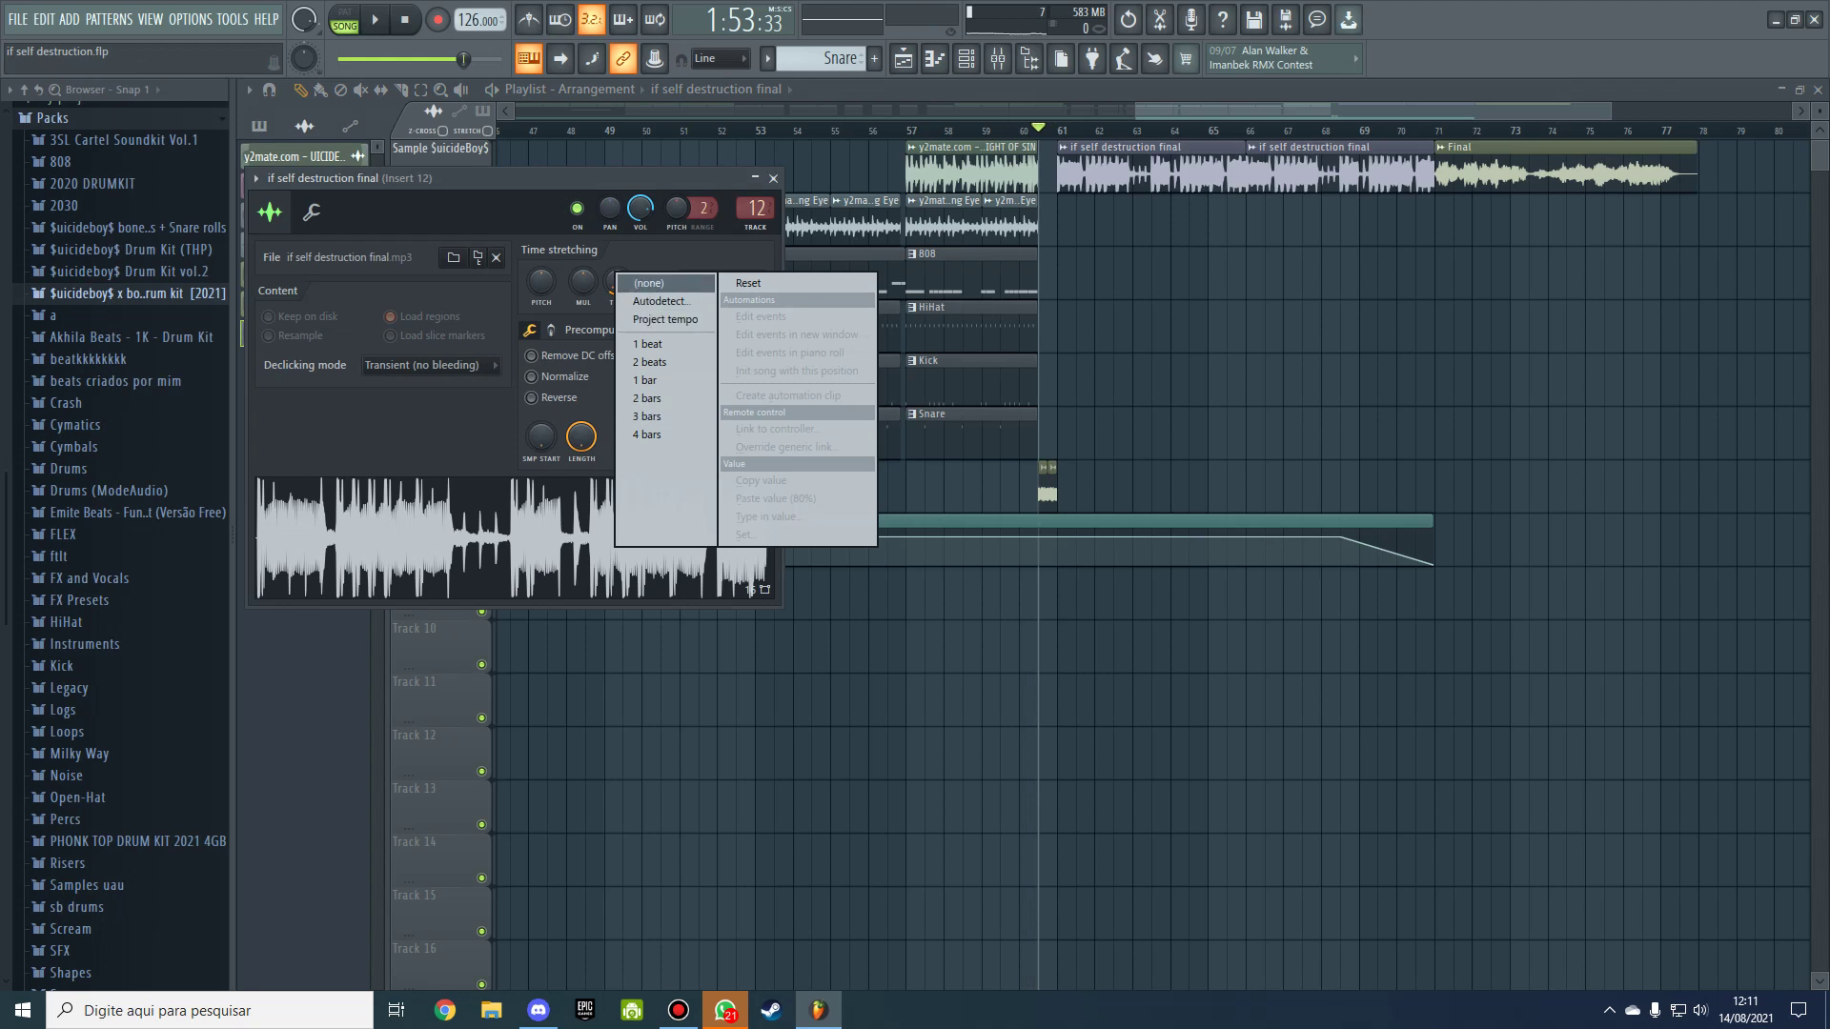
{"action": "key", "text": "Escape"}
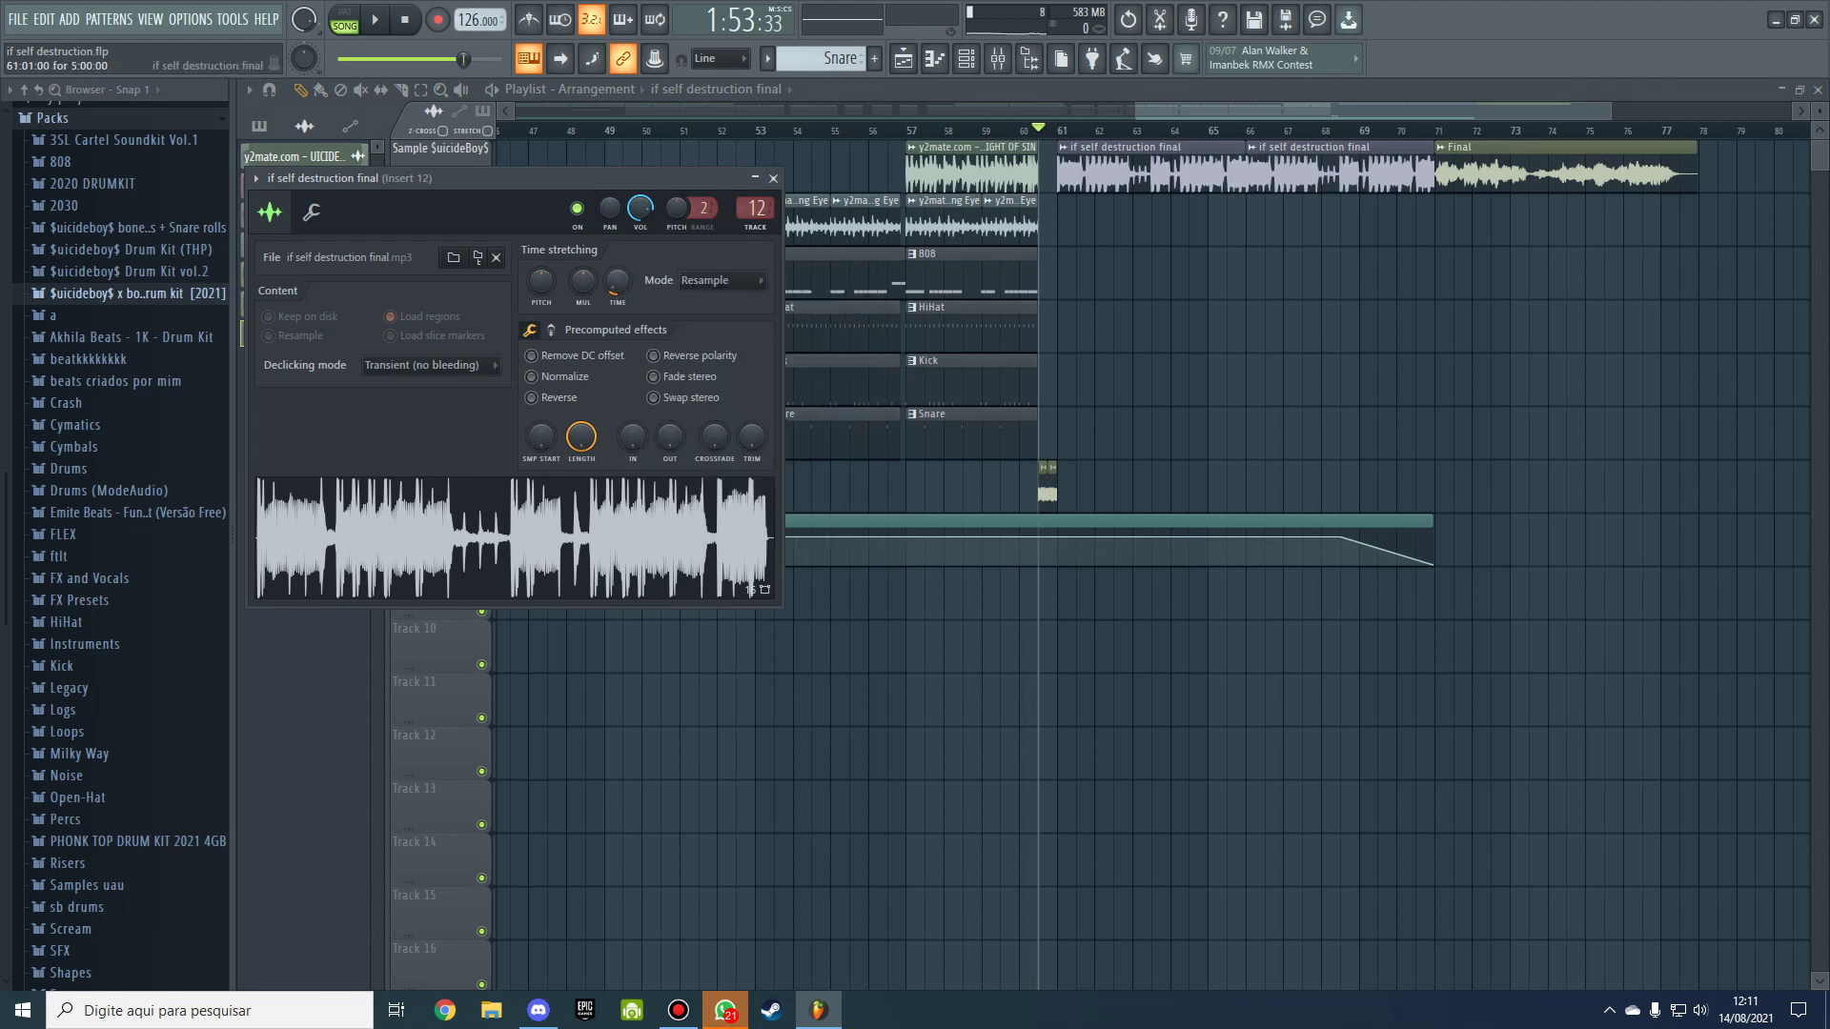
{"action": "key", "text": "Escape"}
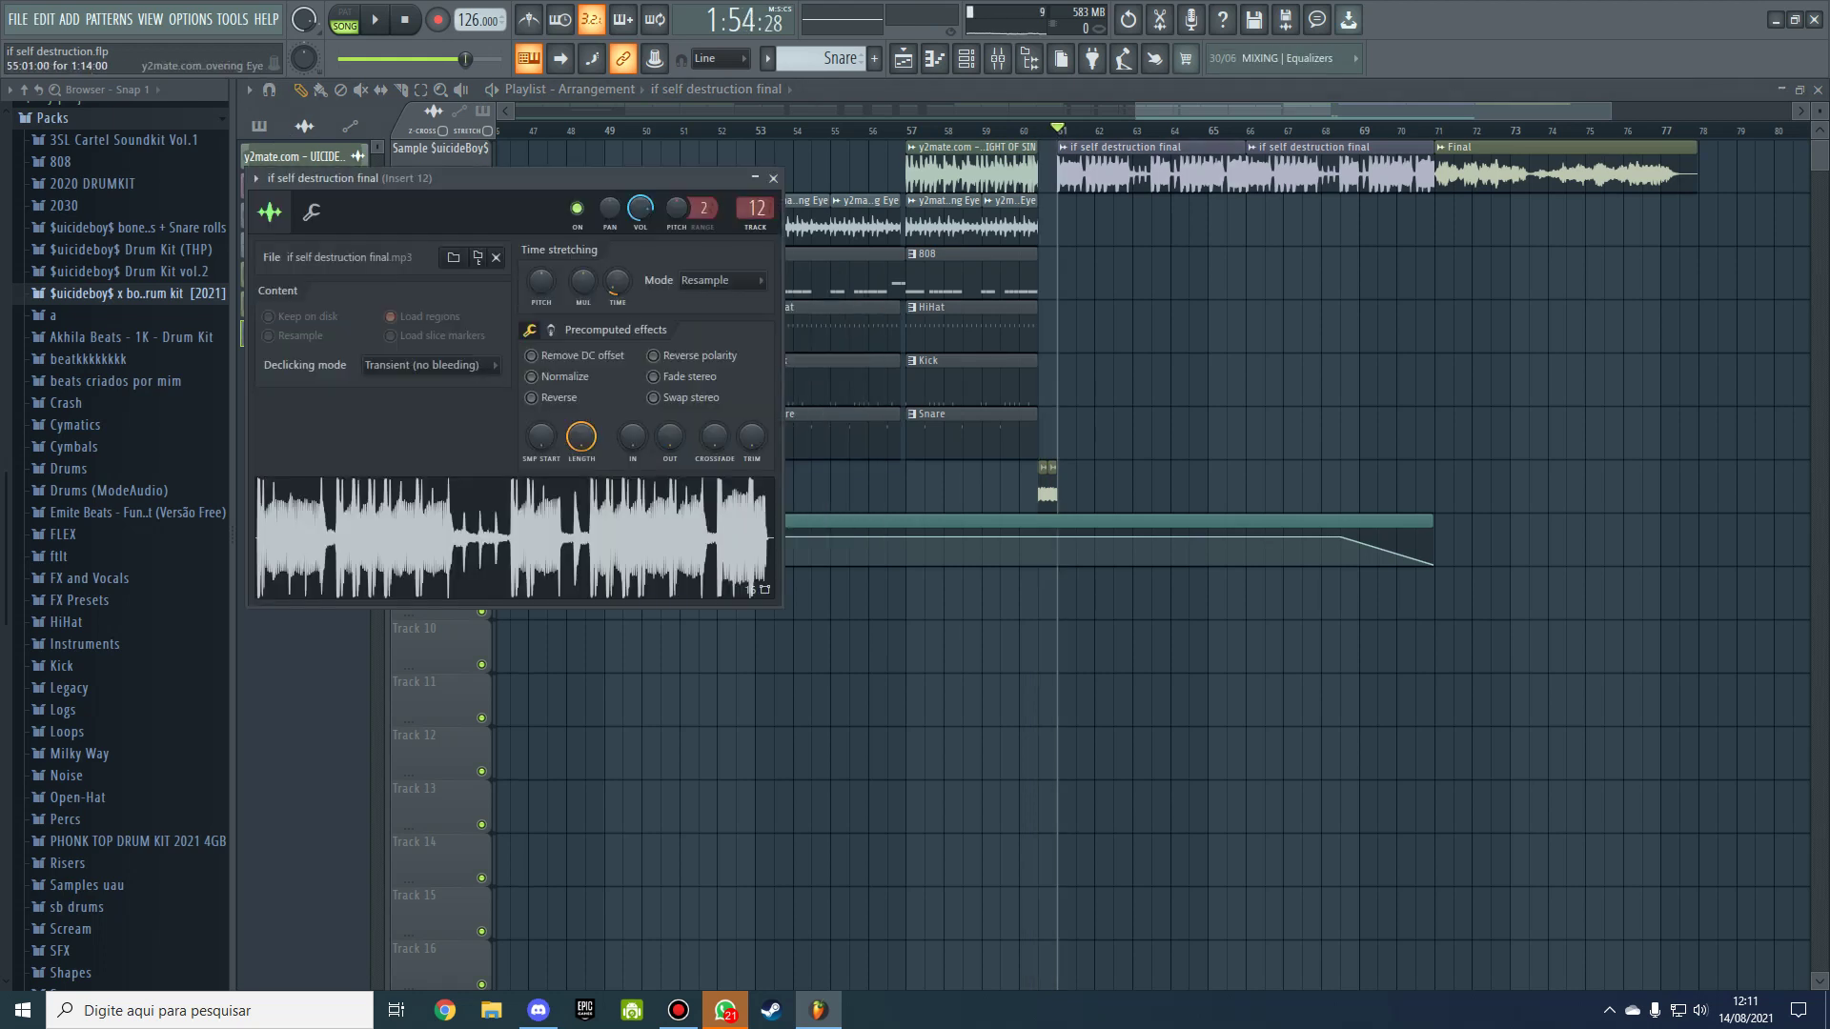
Step: Audition the "if self destruction final" clip from bar 61 and close its channel settings
{"action": "key", "text": "space"}
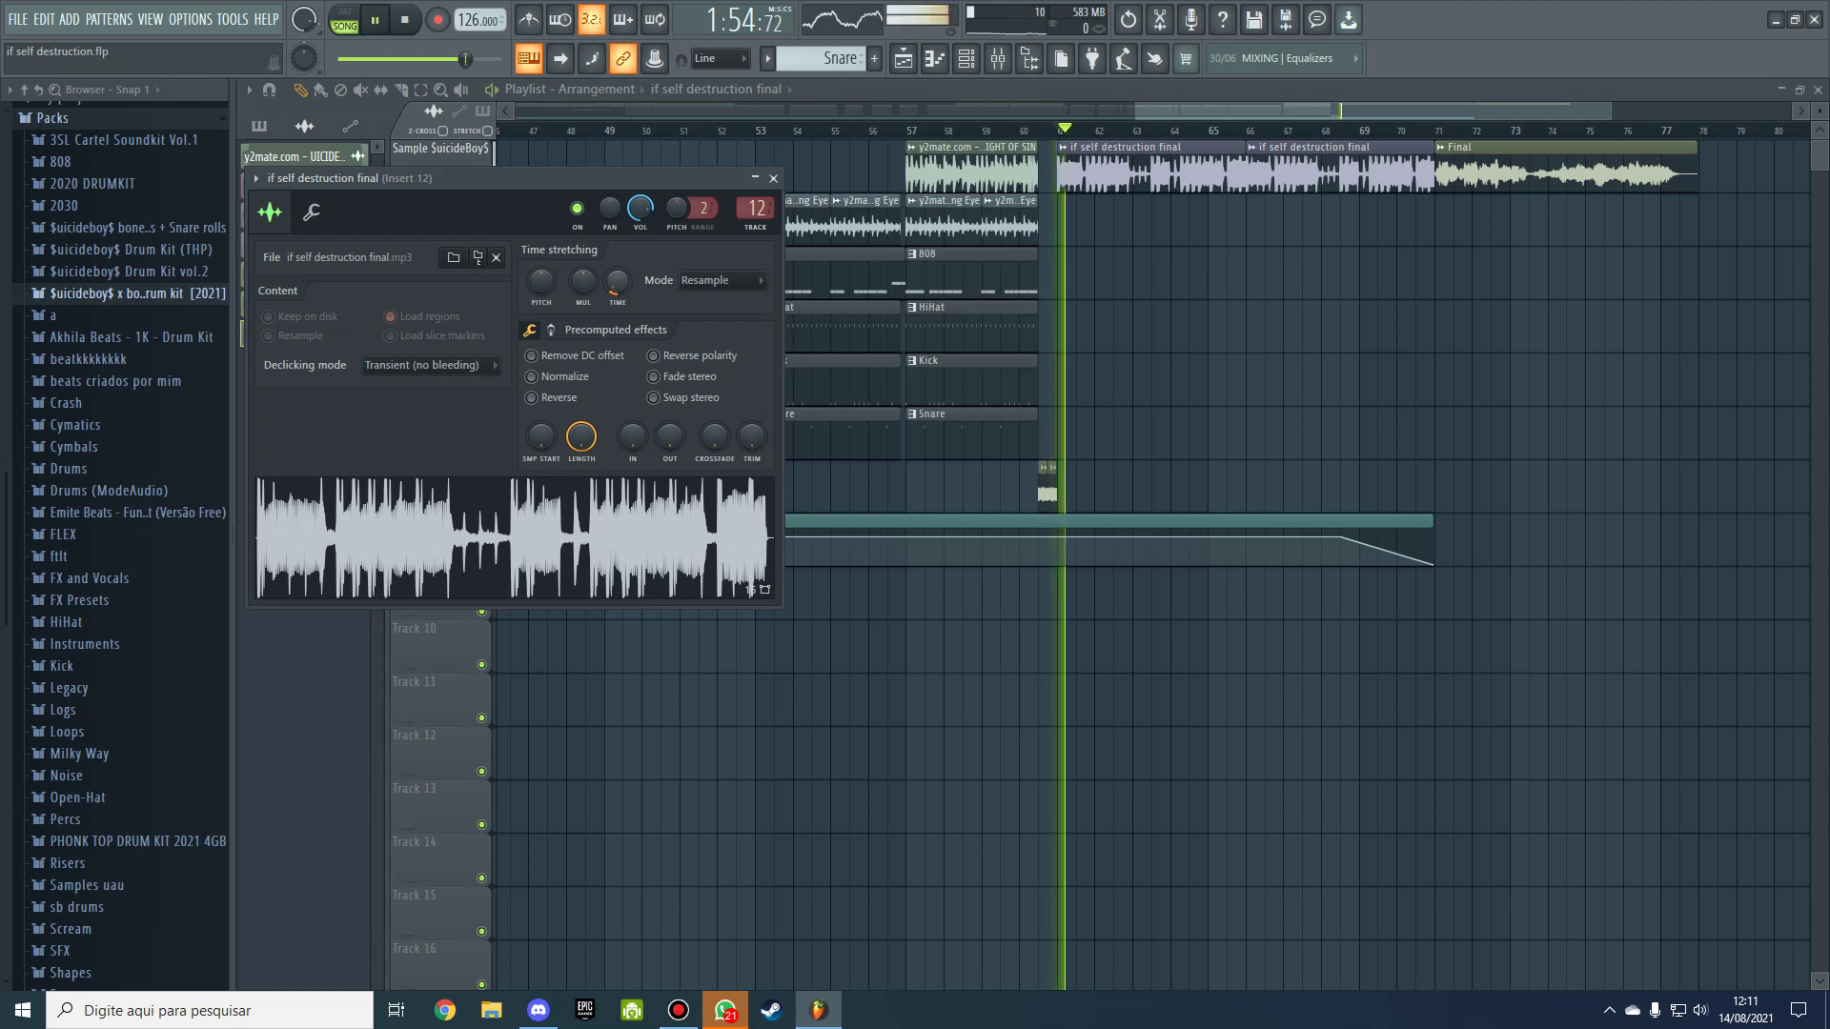
{"action": "key", "text": "space"}
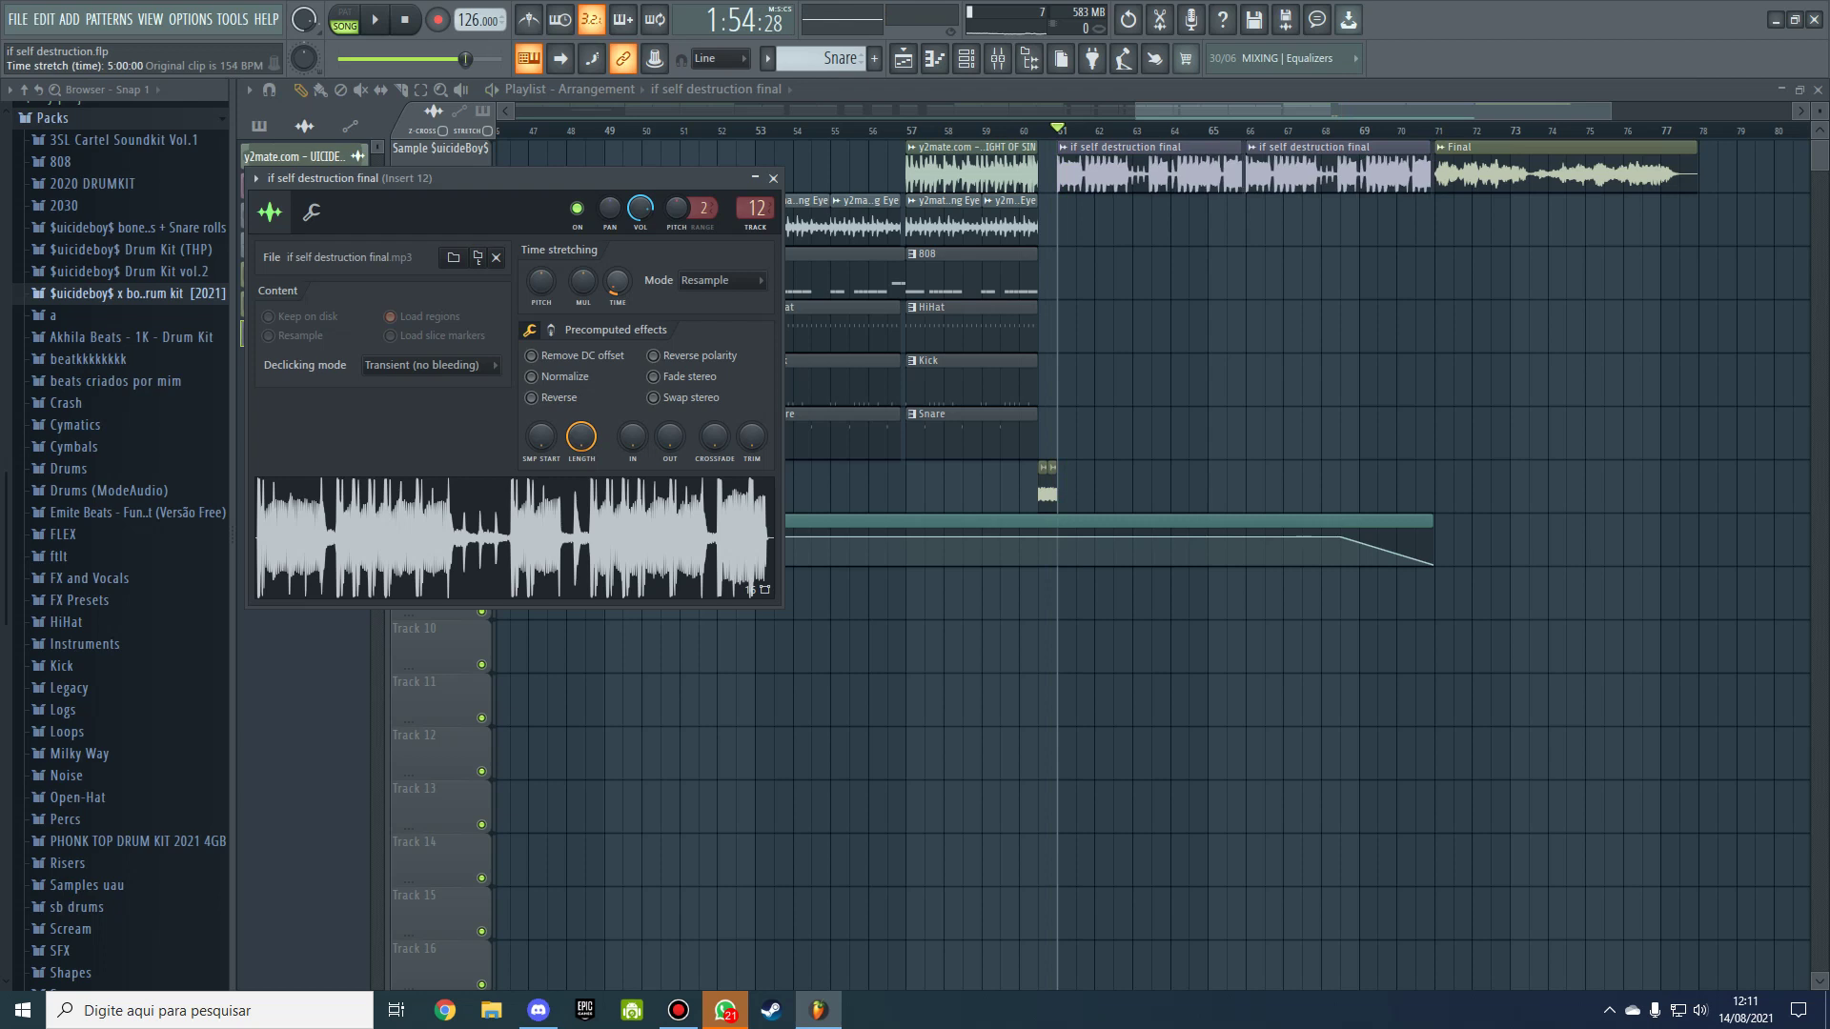
{"action": "key", "text": "space"}
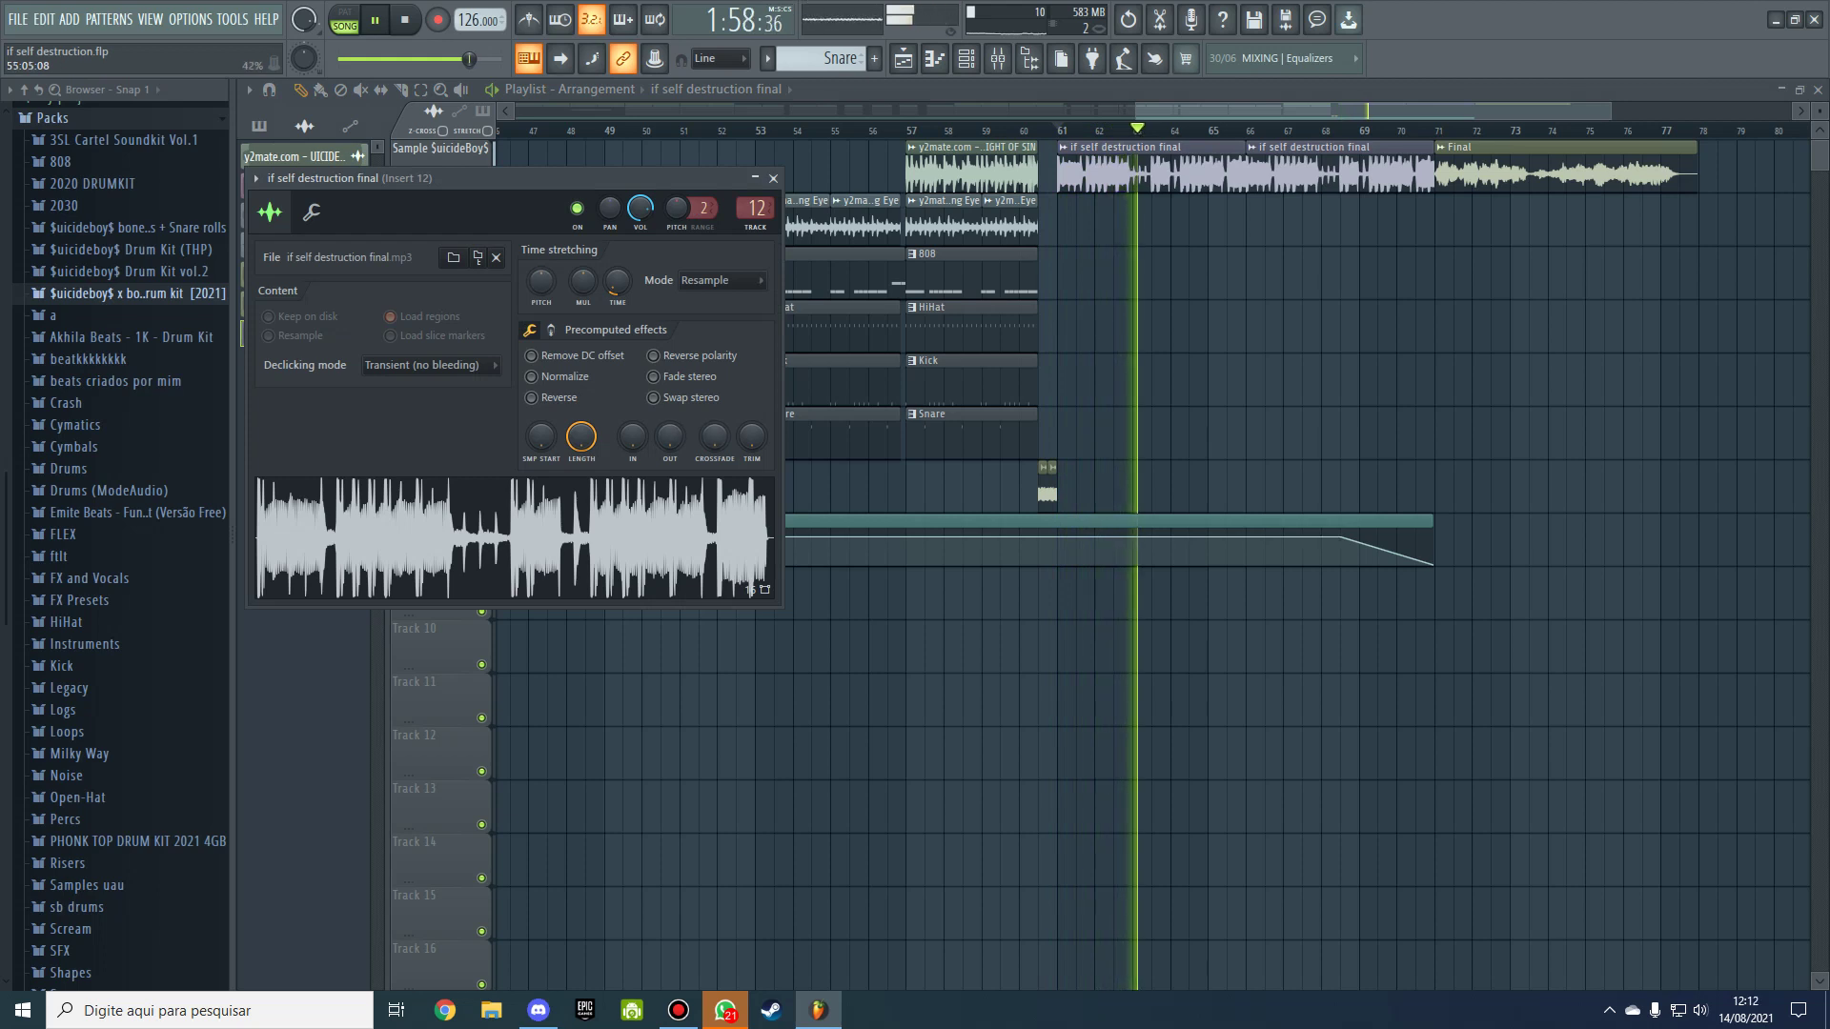
{"action": "key", "text": "space"}
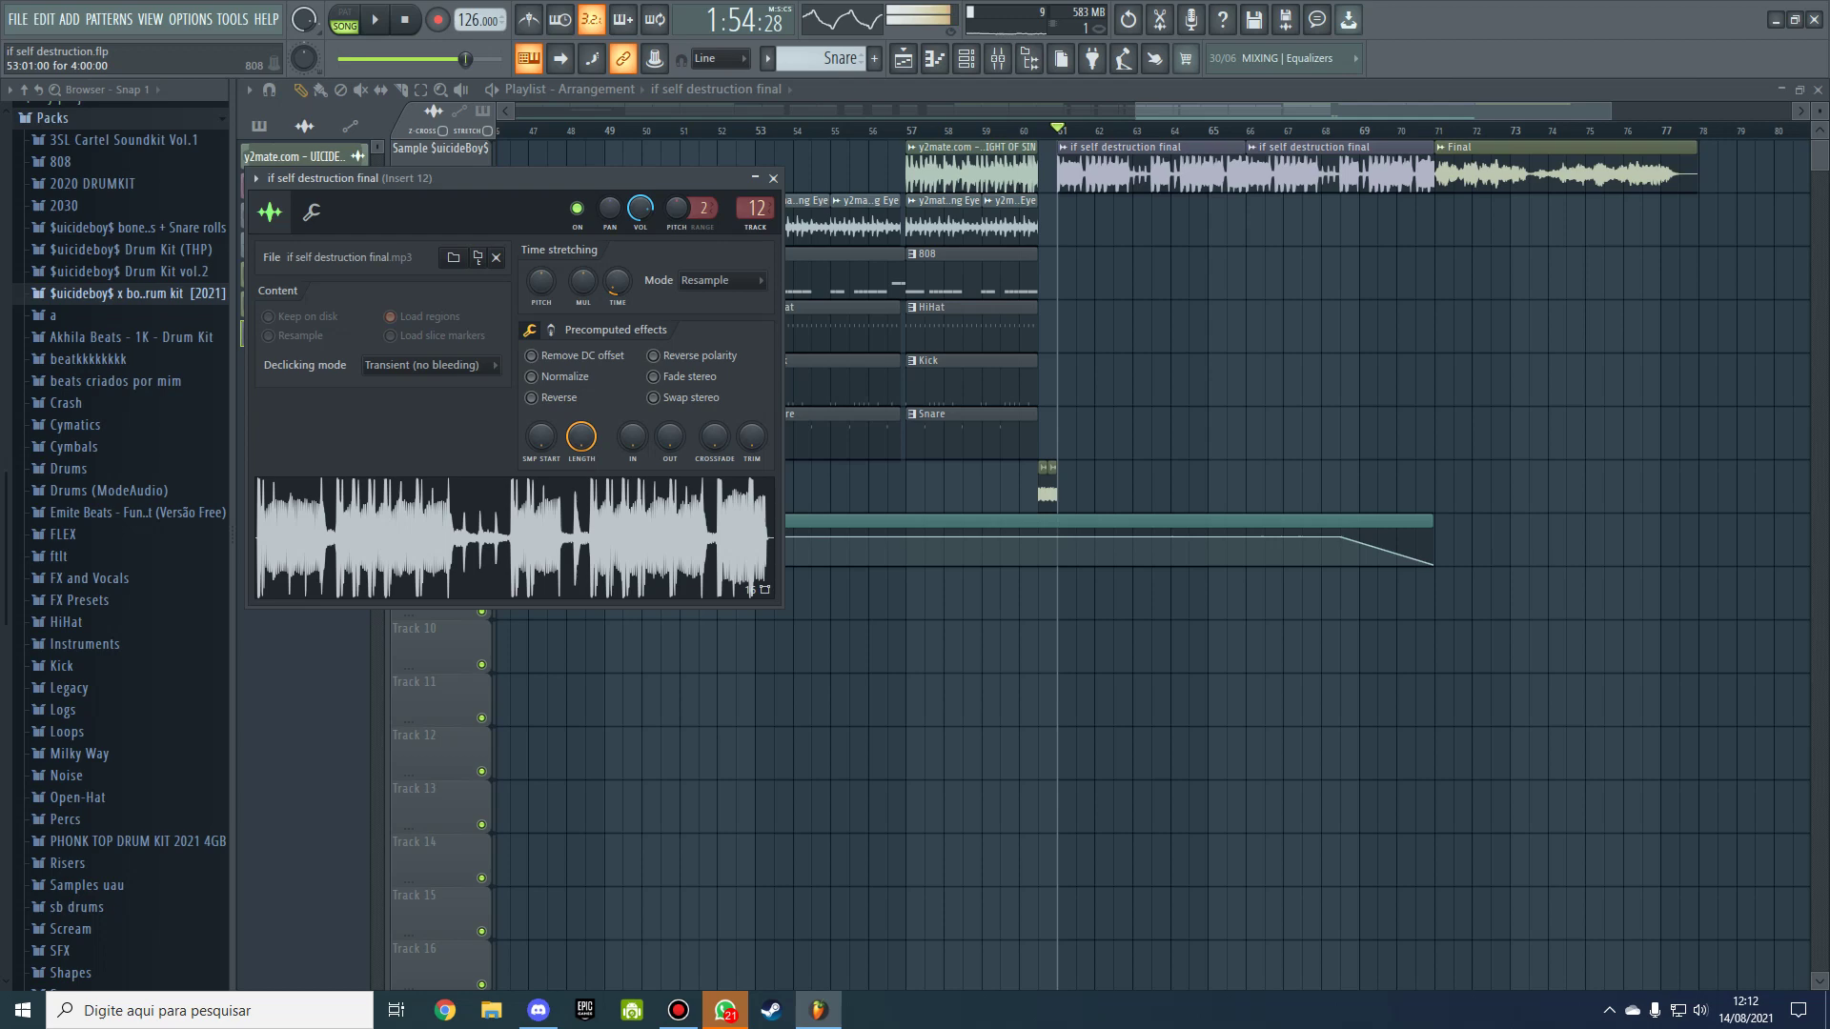
{"action": "key", "text": "Escape"}
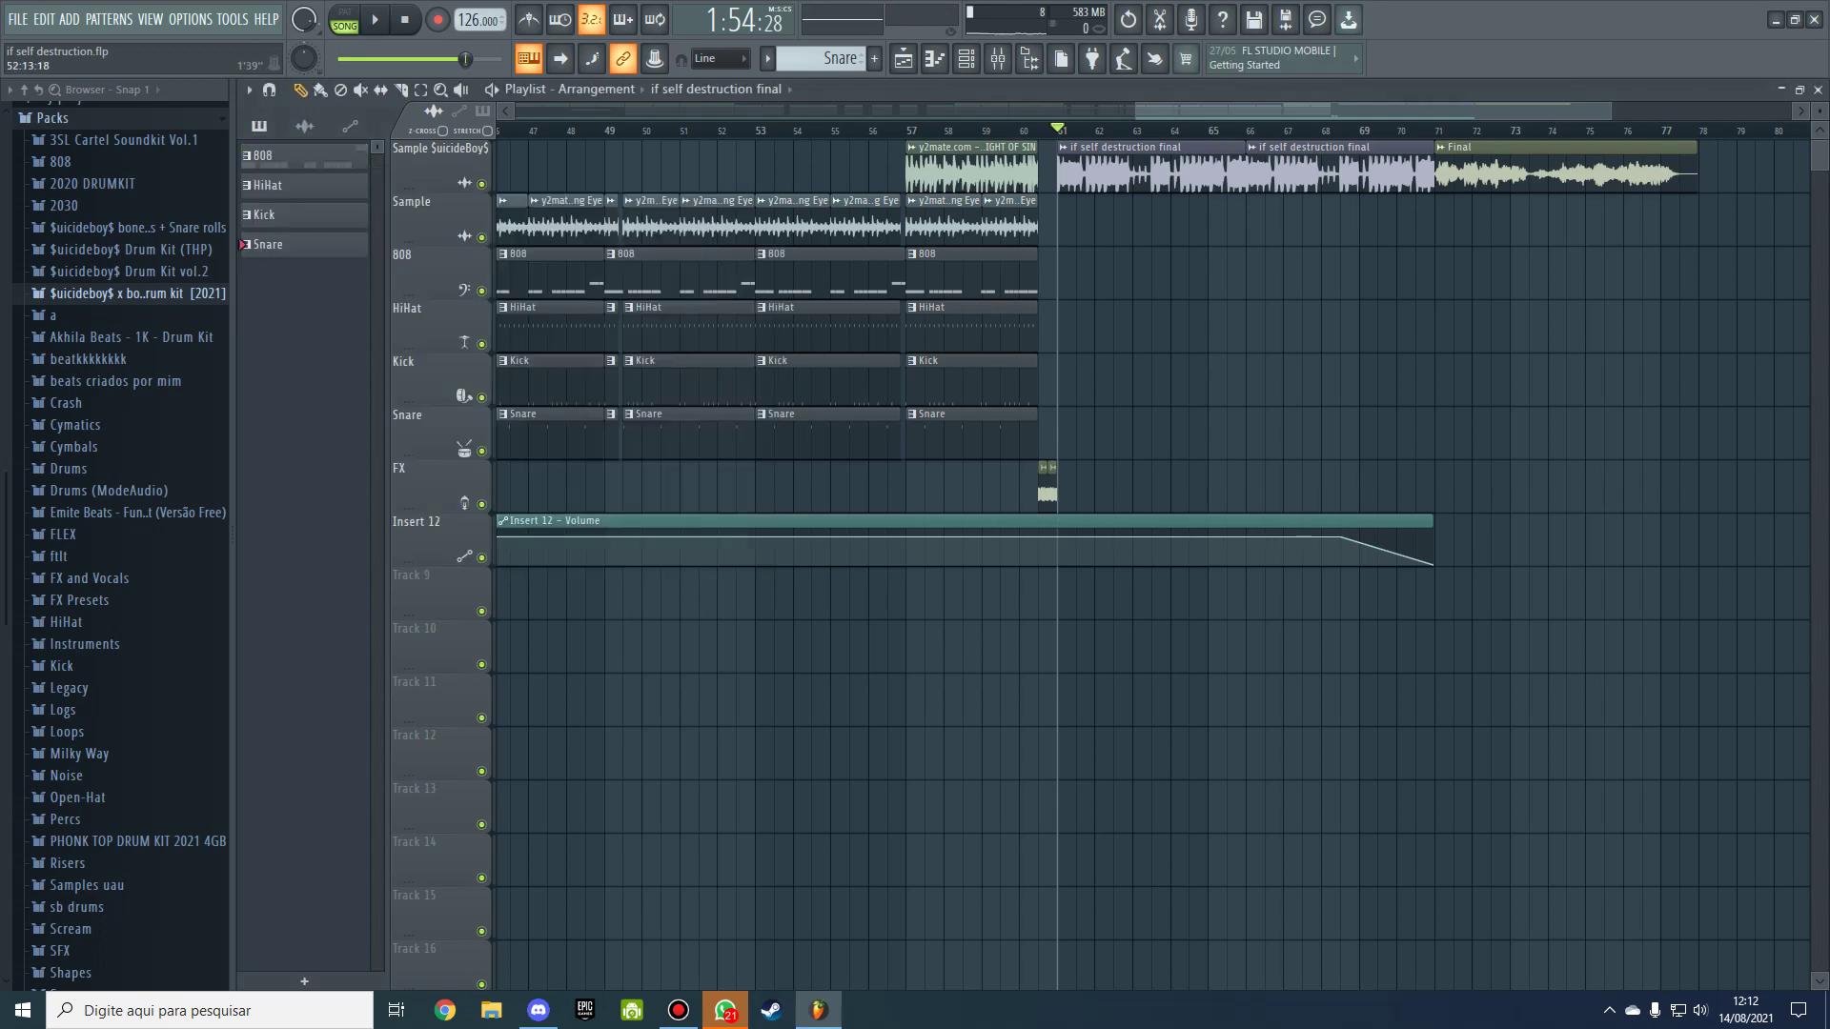